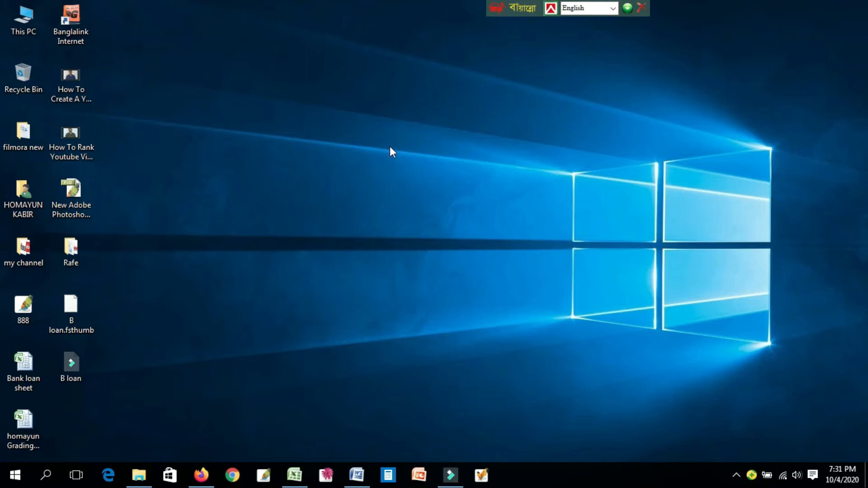
- Switch to the "sheet final" document in Word and read the GPA rules in its Grading System section
mouse_move(357, 475)
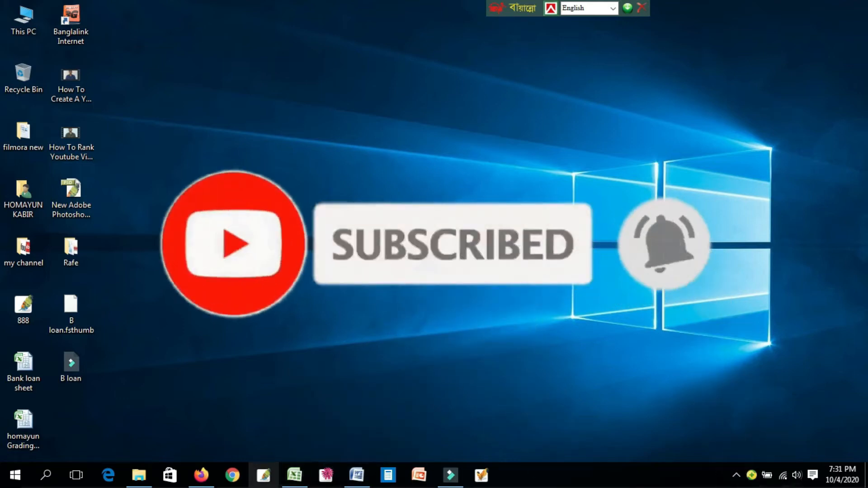
mouse_move(296, 479)
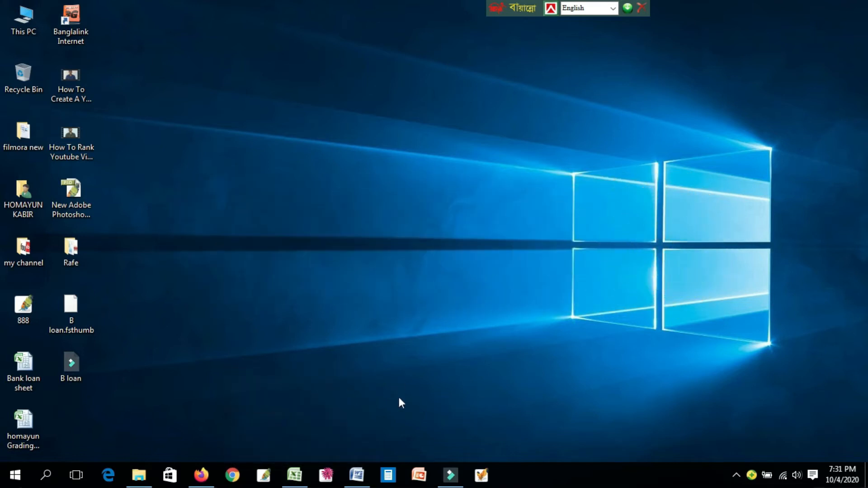
click(365, 480)
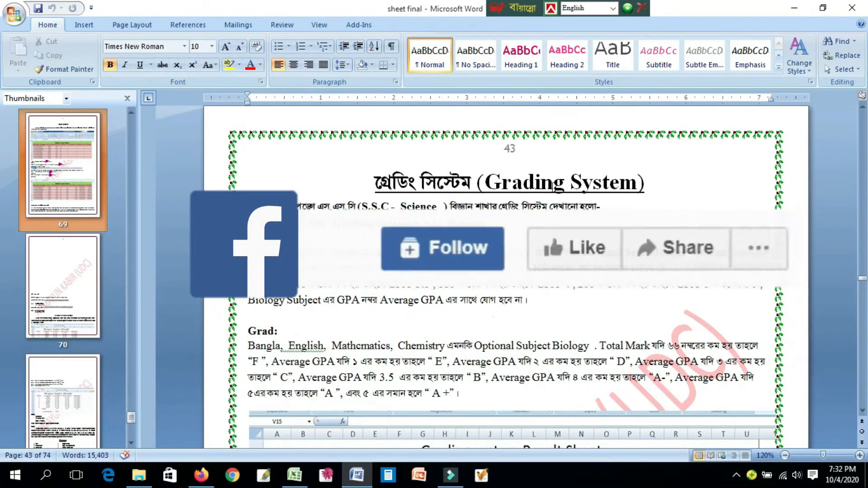
scroll(506, 272, down, 1)
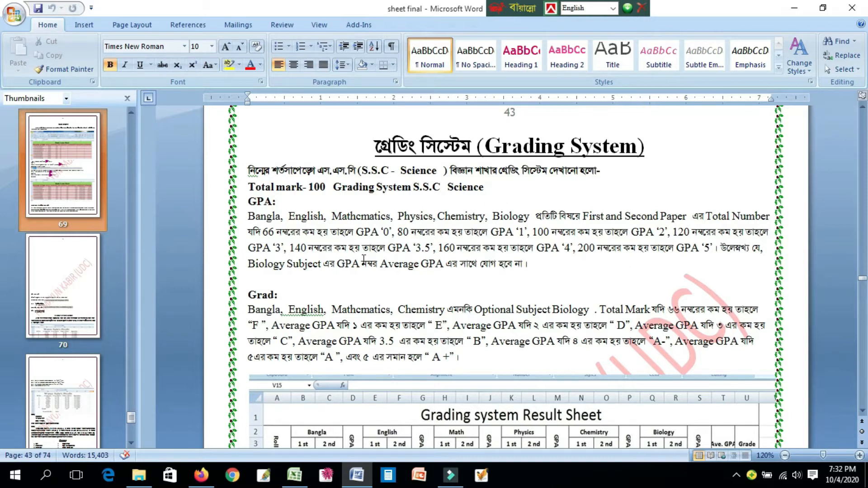
click(488, 188)
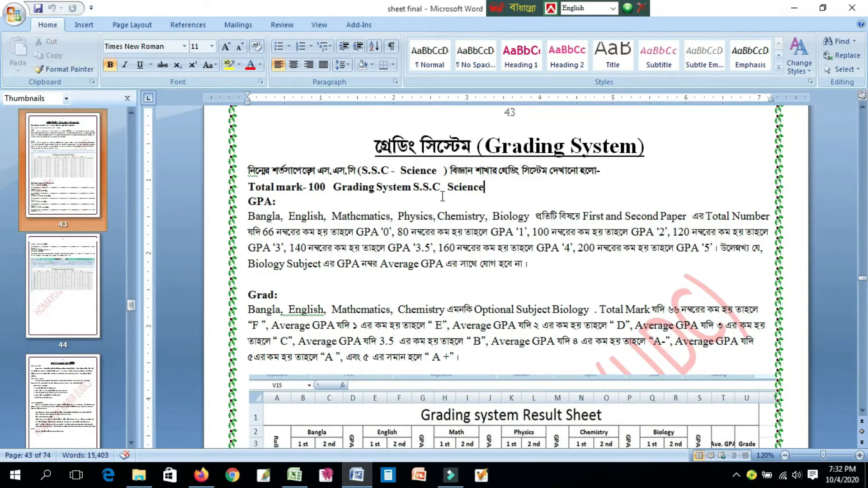
scroll(434, 221, down, 1)
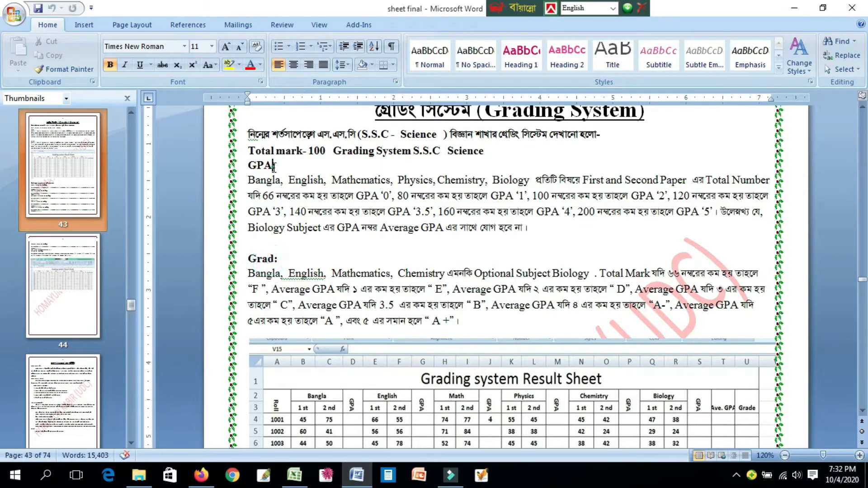
click(268, 262)
scroll(454, 345, down, 1)
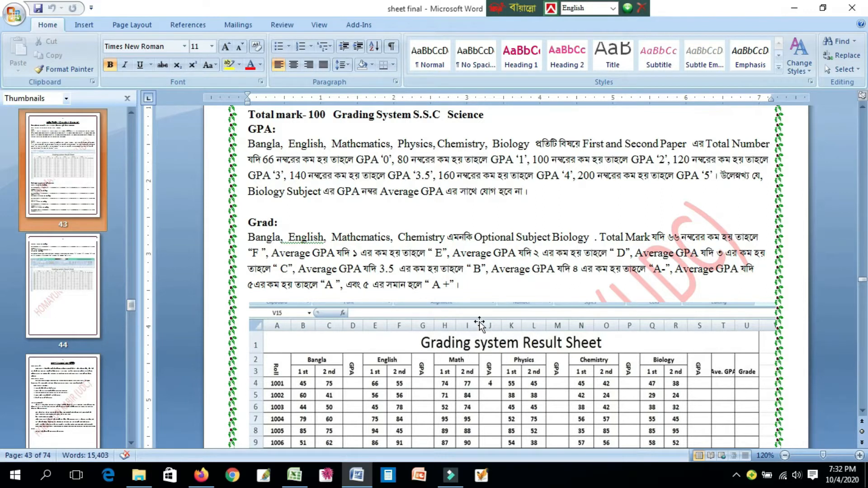
scroll(479, 323, up, 3)
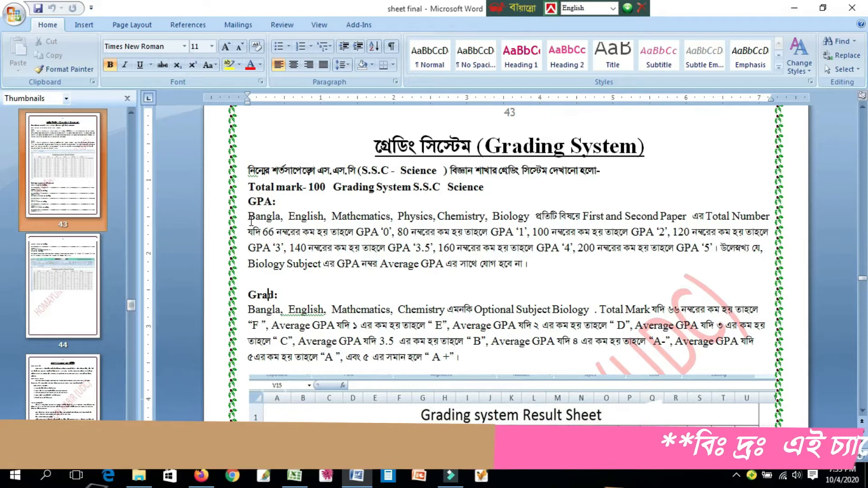
click(420, 216)
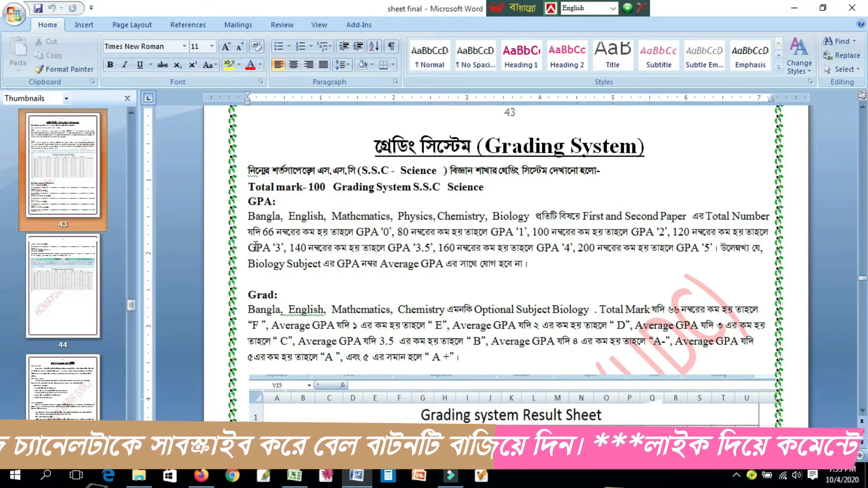
click(271, 235)
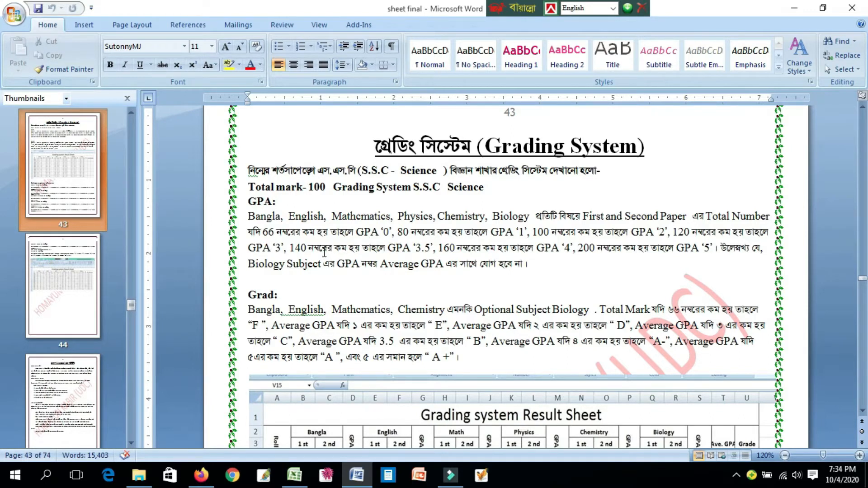
click(431, 248)
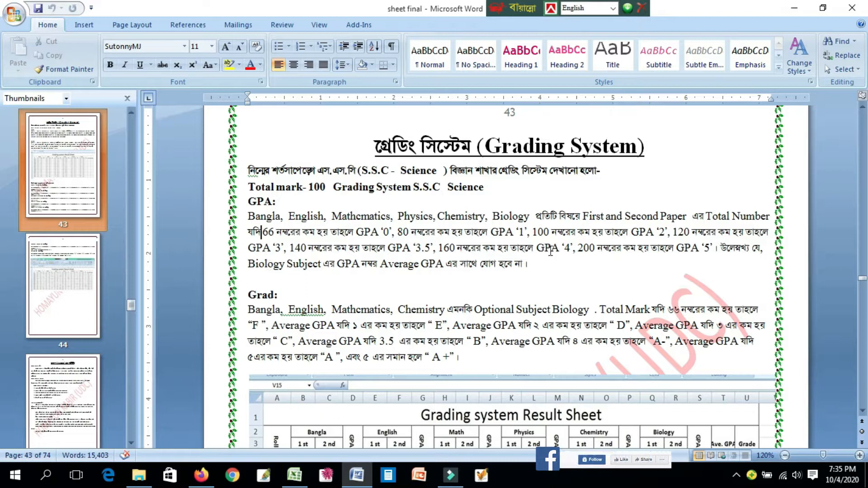
- Read the Grad rules that assign letter grades from the total mark and average GPA
scroll(575, 263, down, 2)
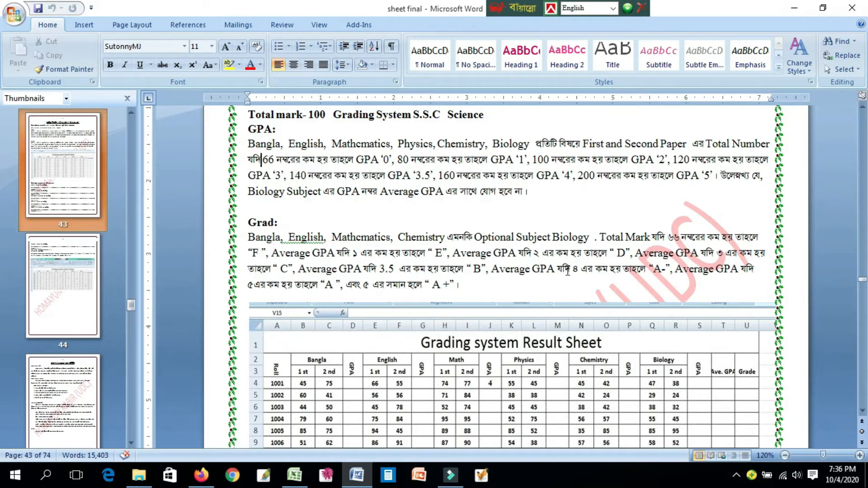
click(389, 268)
scroll(457, 297, down, 6)
scroll(572, 276, up, 4)
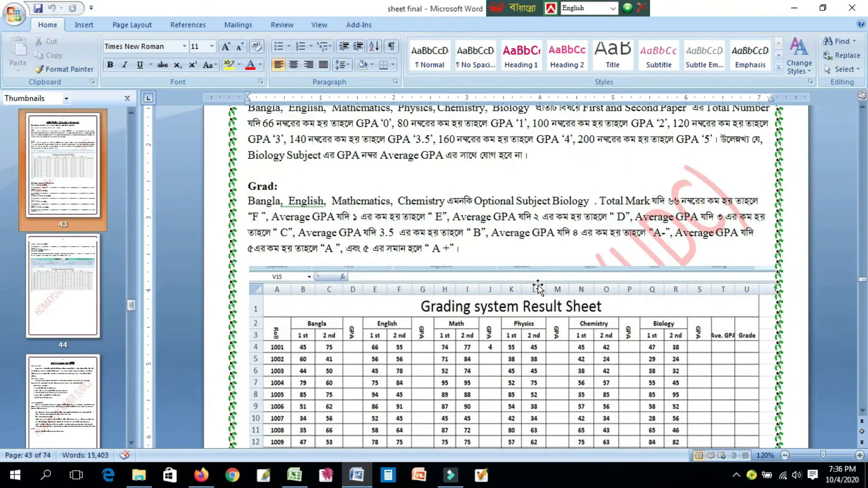
- Examine the sample result sheets and the GPA, average GPA and grade formulas on pages 43 and 44
scroll(605, 250, down, 3)
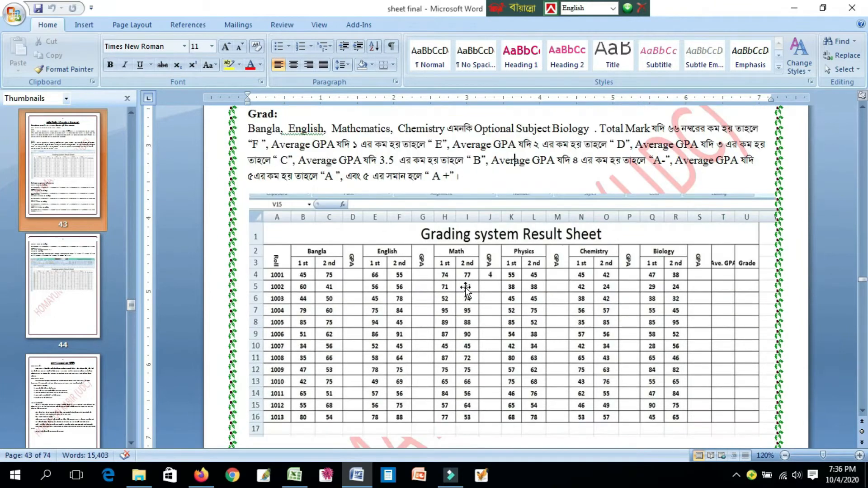
scroll(616, 230, down, 2)
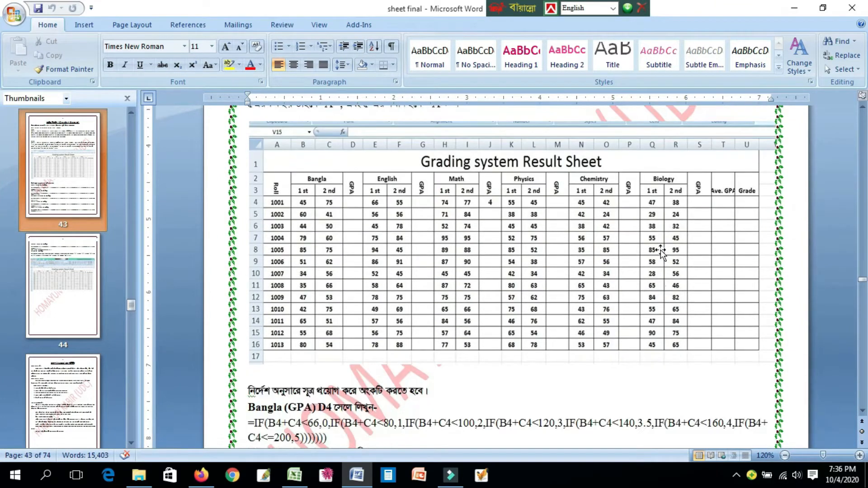
scroll(451, 271, down, 12)
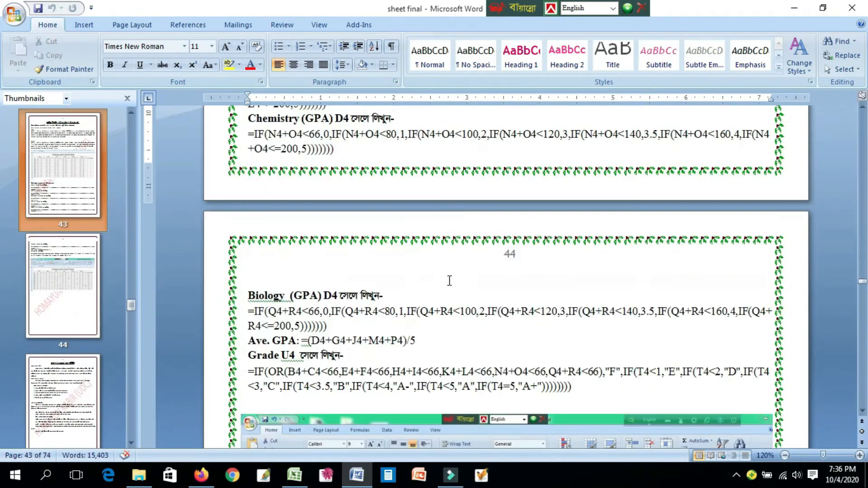
scroll(568, 324, down, 8)
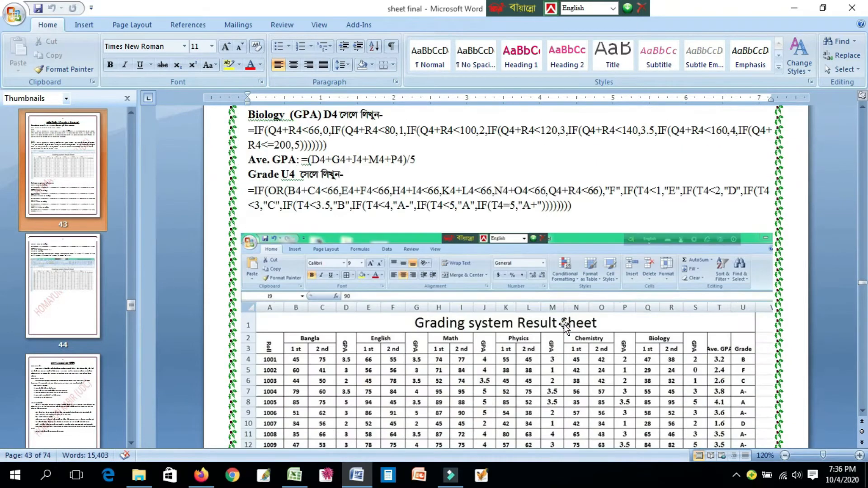
scroll(560, 333, up, 4)
scroll(559, 332, up, 13)
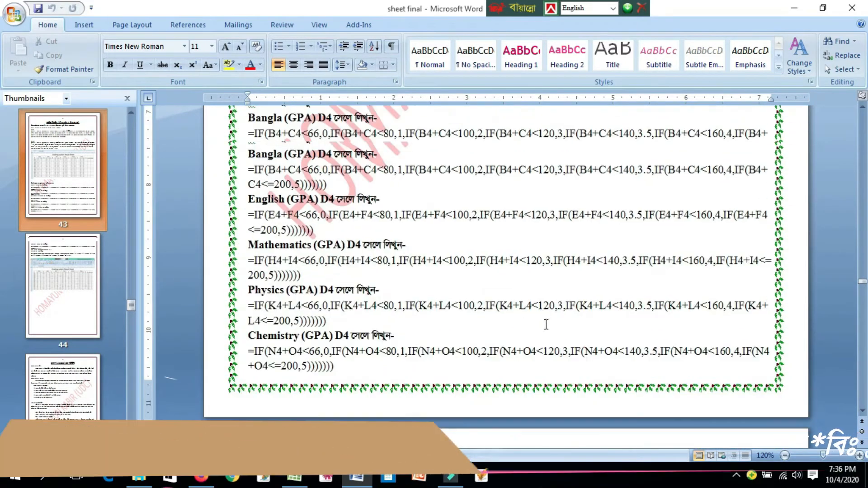
scroll(573, 315, down, 8)
scroll(573, 315, down, 12)
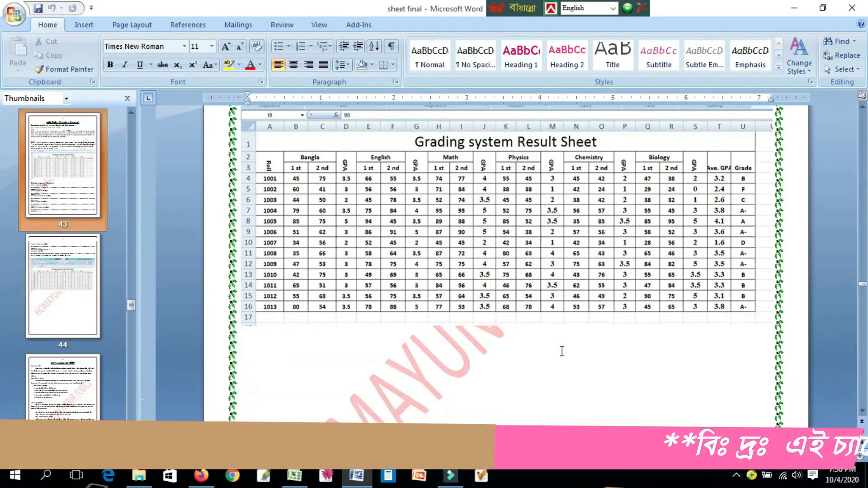
scroll(562, 351, up, 5)
scroll(562, 351, down, 2)
scroll(561, 351, up, 10)
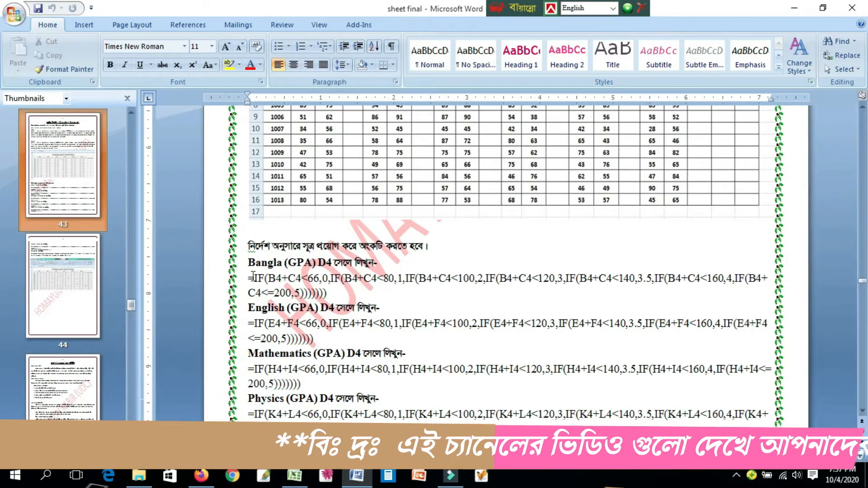
scroll(473, 357, down, 8)
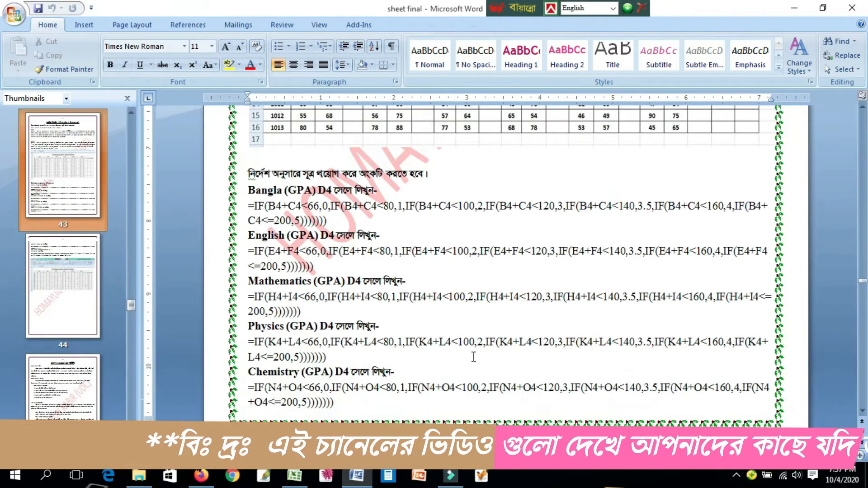
scroll(482, 355, down, 8)
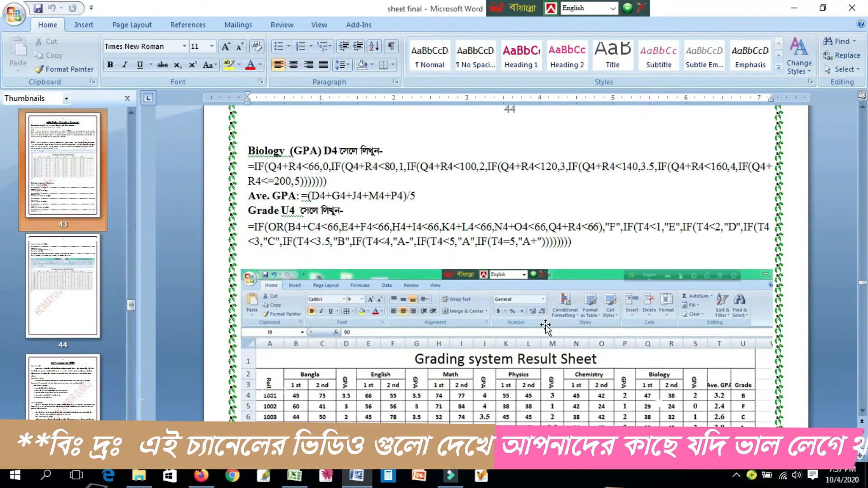
scroll(557, 298, up, 10)
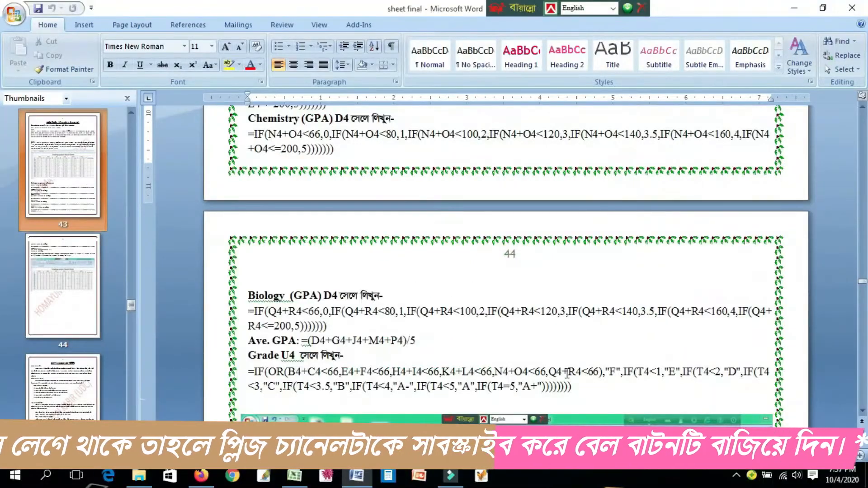
- Switch to the Grading System workbook in Excel and fill the merged "Grading System Result Sheet" title cell with yellow
click(793, 8)
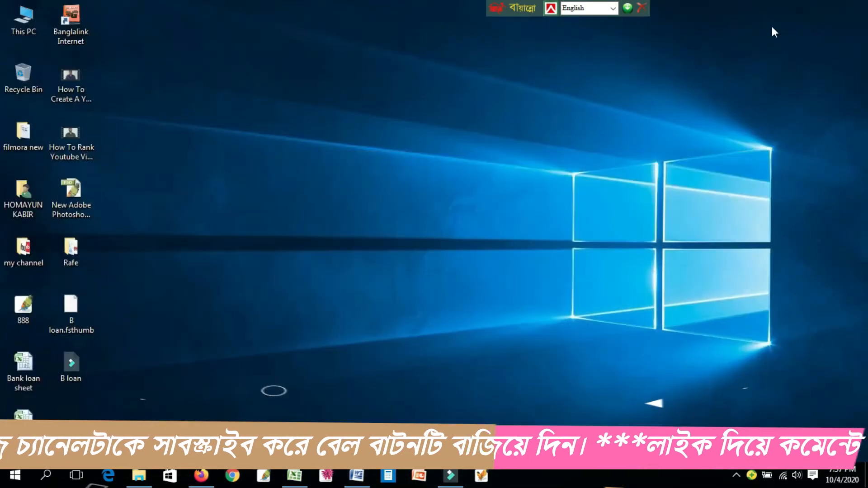
click(300, 484)
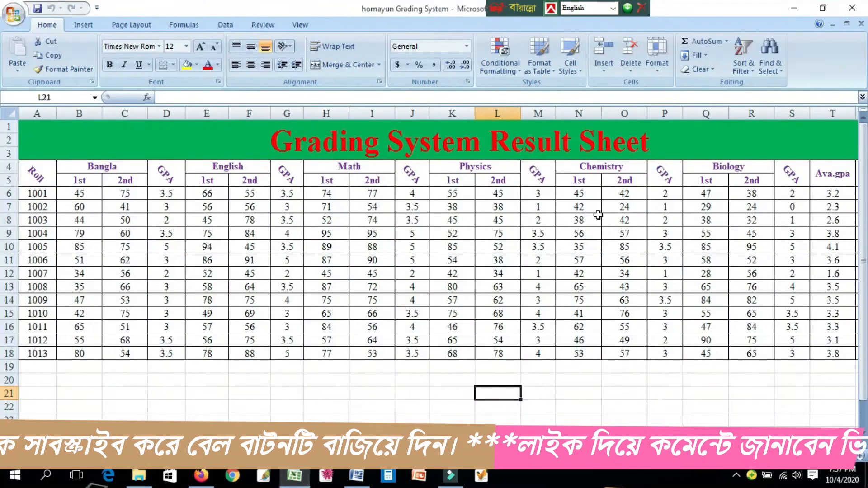
click(471, 143)
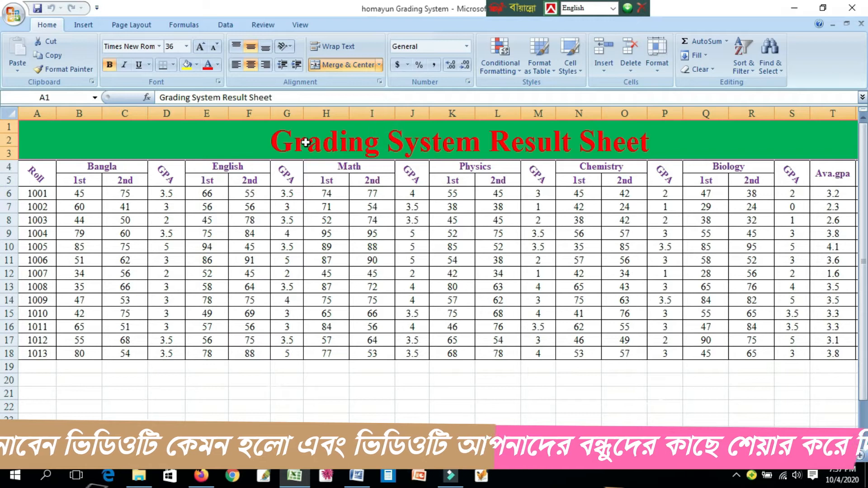
click(249, 180)
click(401, 147)
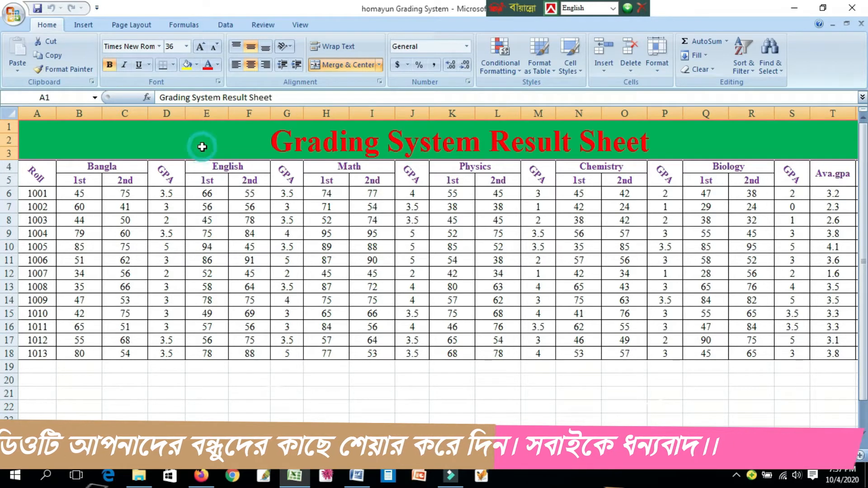
click(198, 66)
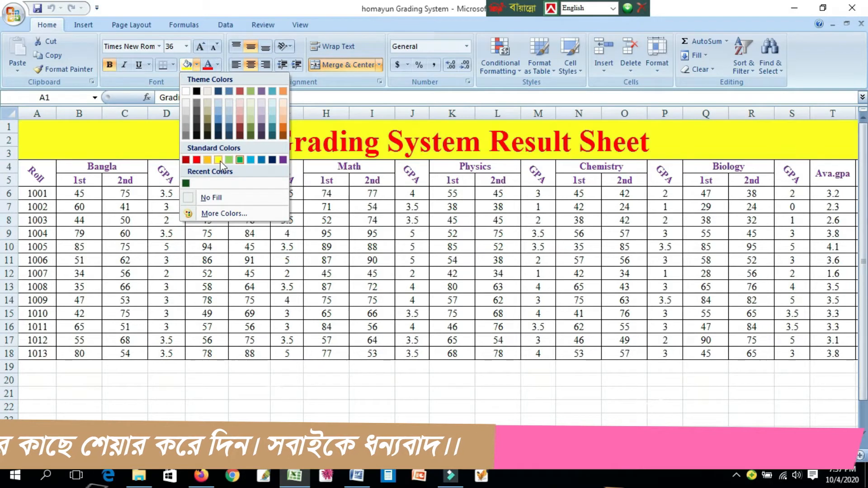
click(218, 159)
click(412, 194)
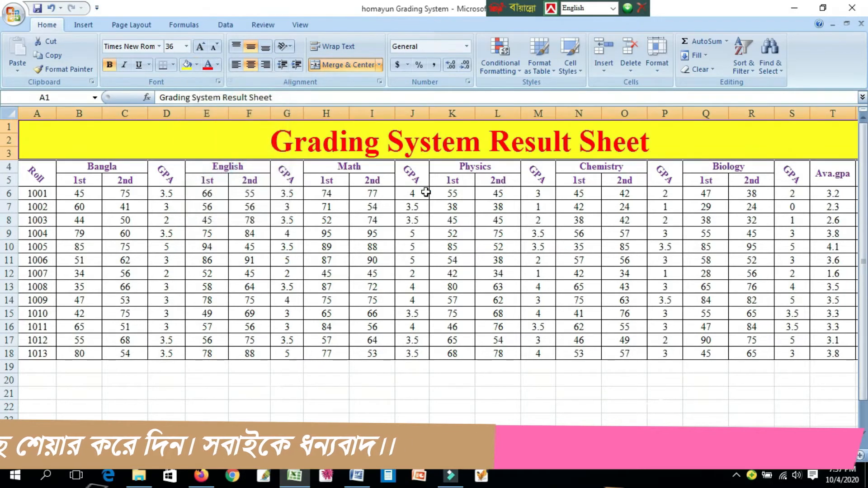
- Change the font color of the "Grading System Result Sheet" title to the standard light blue
click(443, 143)
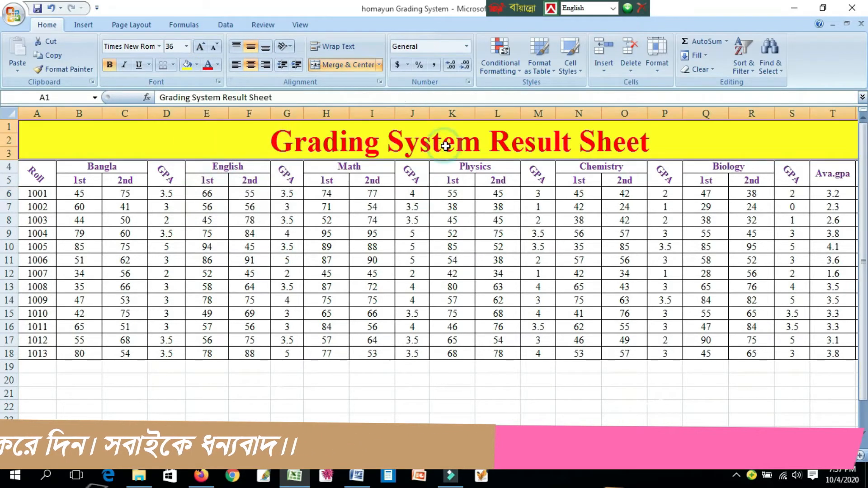
click(217, 67)
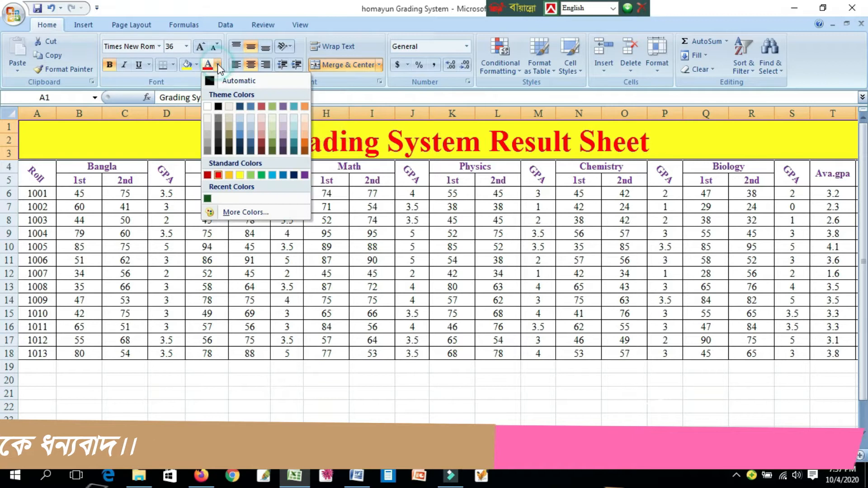
click(273, 176)
click(538, 207)
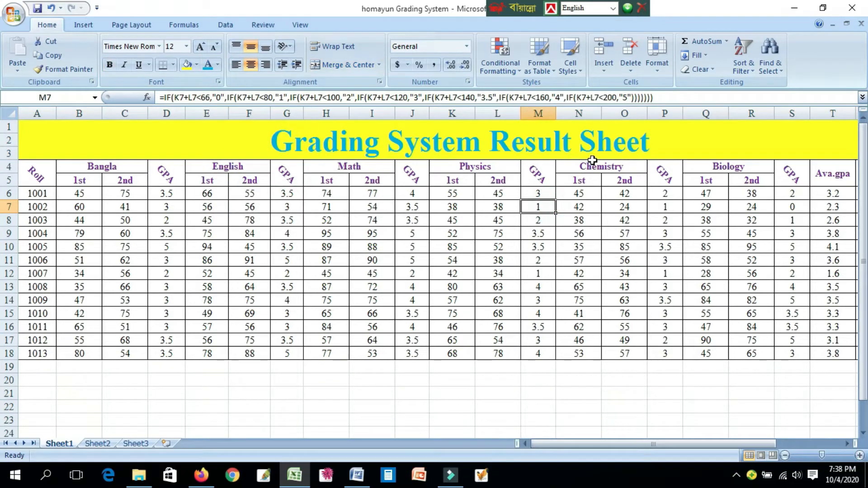
- Change the font color of the Roll header in cell A4 to the standard blue
click(36, 175)
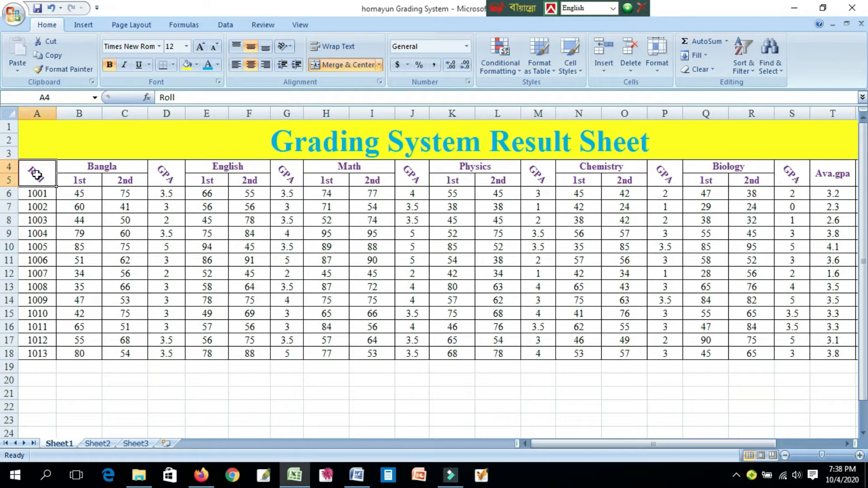
click(218, 64)
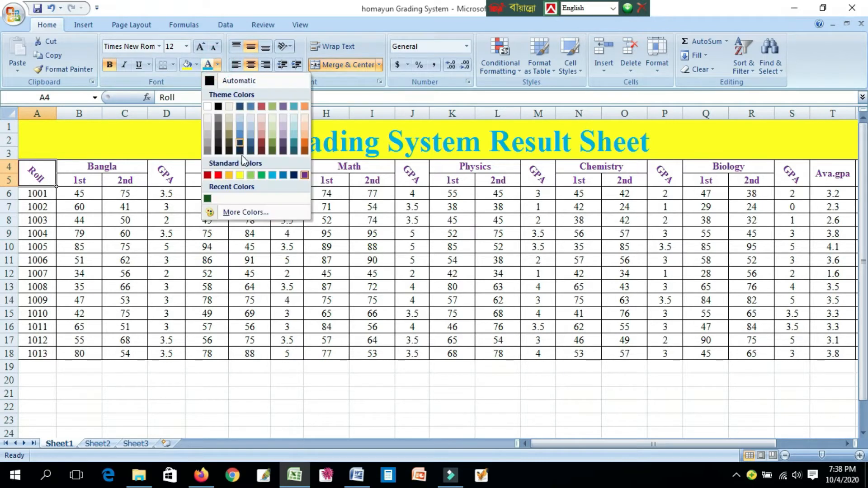
click(284, 175)
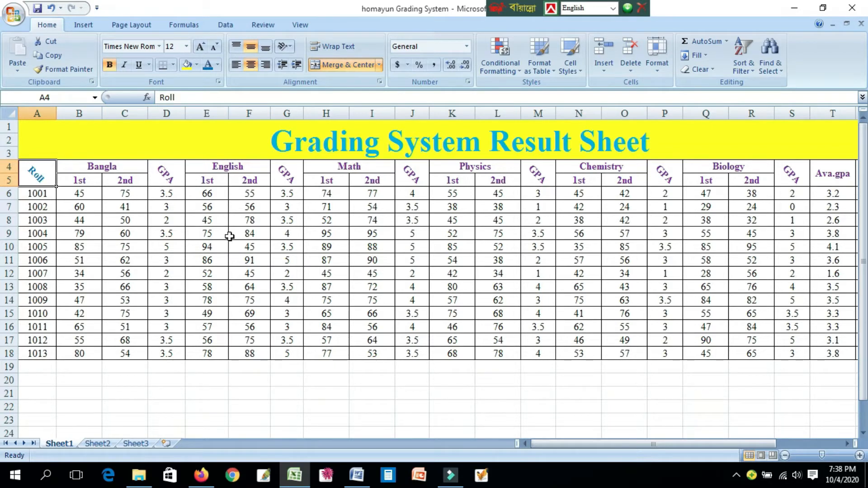
- Merge and center cells A25:A26 in the blank area below the result table on Sheet1, and select B25:C25
scroll(271, 253, down, 3)
click(124, 321)
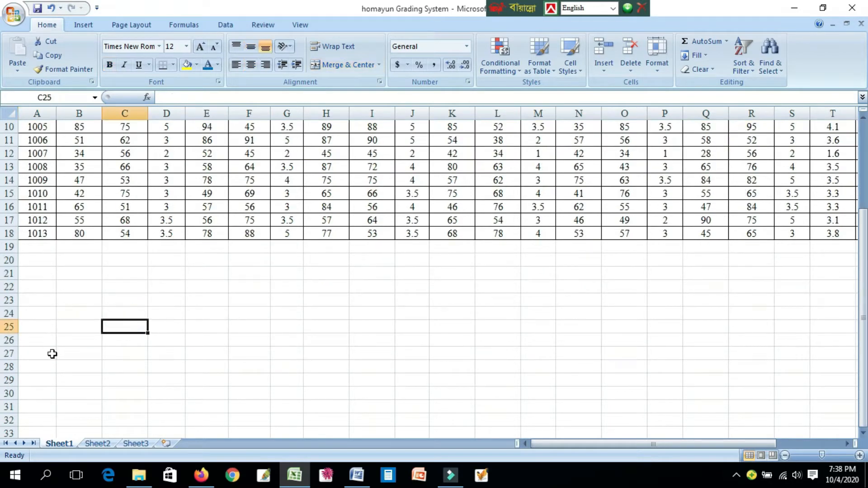
drag(40, 329, 40, 341)
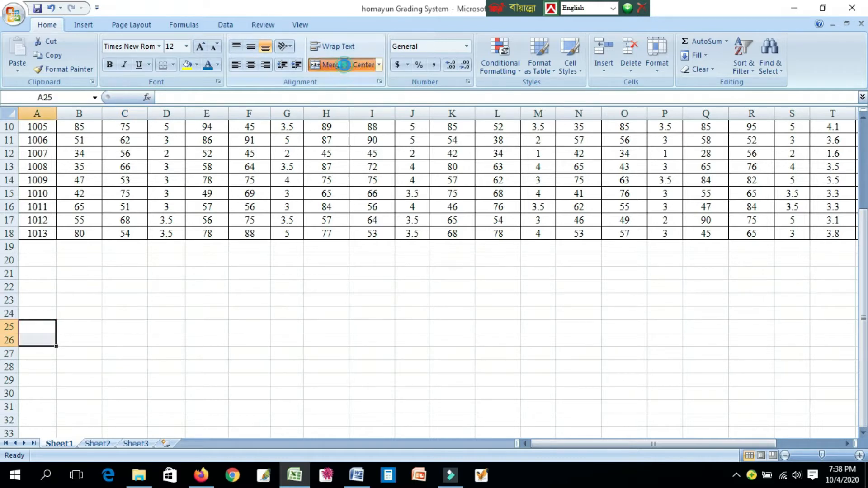
click(345, 64)
click(109, 366)
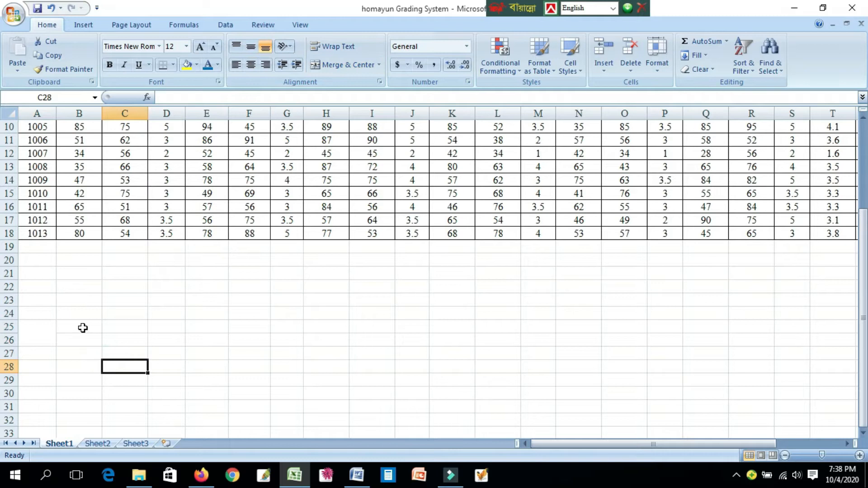
drag(83, 328, 117, 327)
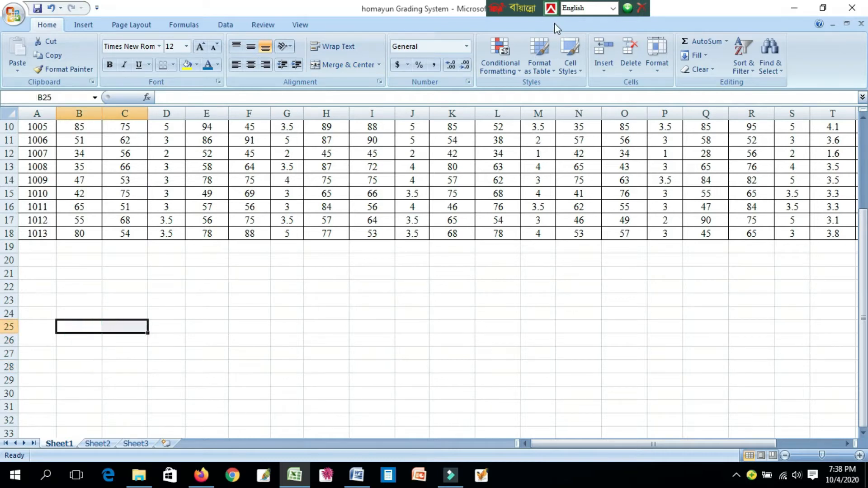
scroll(131, 339, up, 3)
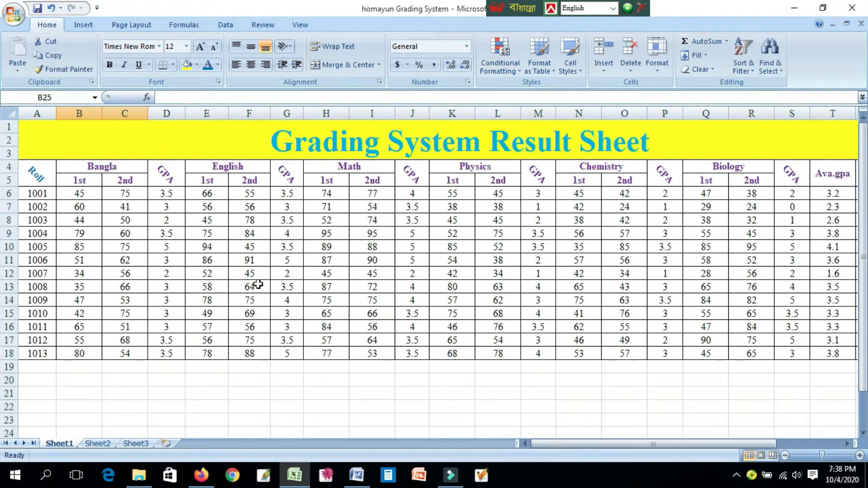
- Switch to the blank Sheet2 and merge and center cells A4:A5 for the Roll header
click(97, 444)
click(105, 166)
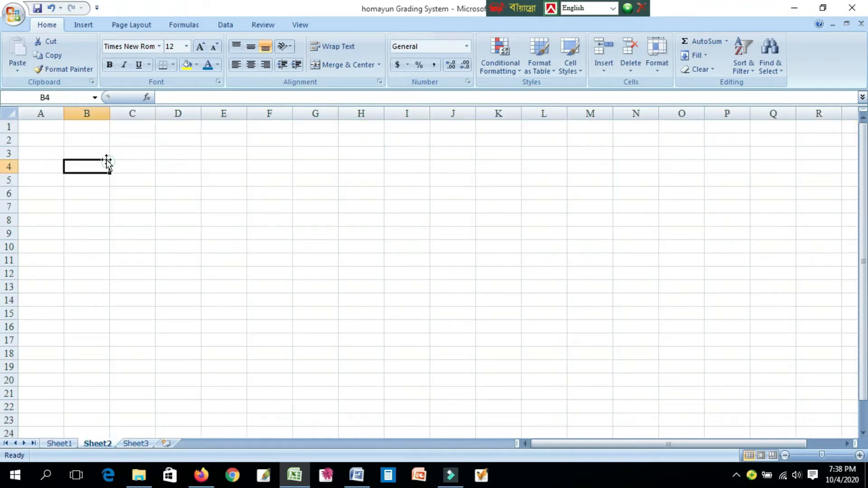
drag(41, 126, 659, 154)
click(66, 195)
drag(33, 170, 36, 174)
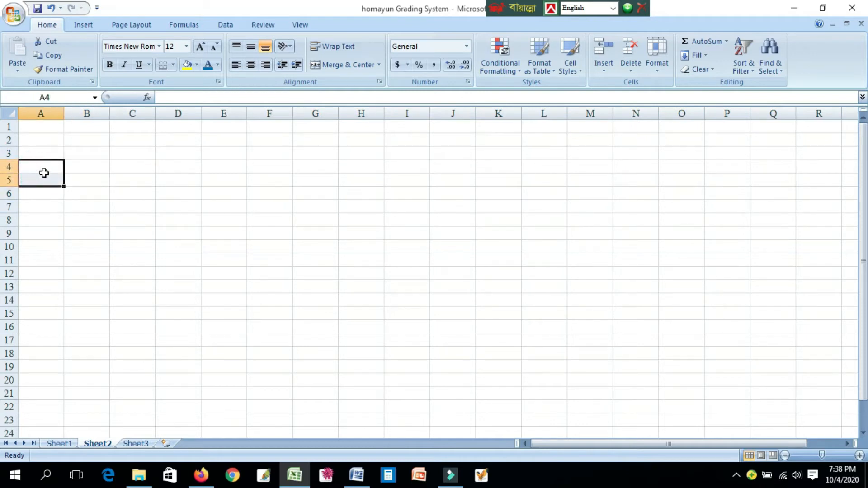
click(360, 66)
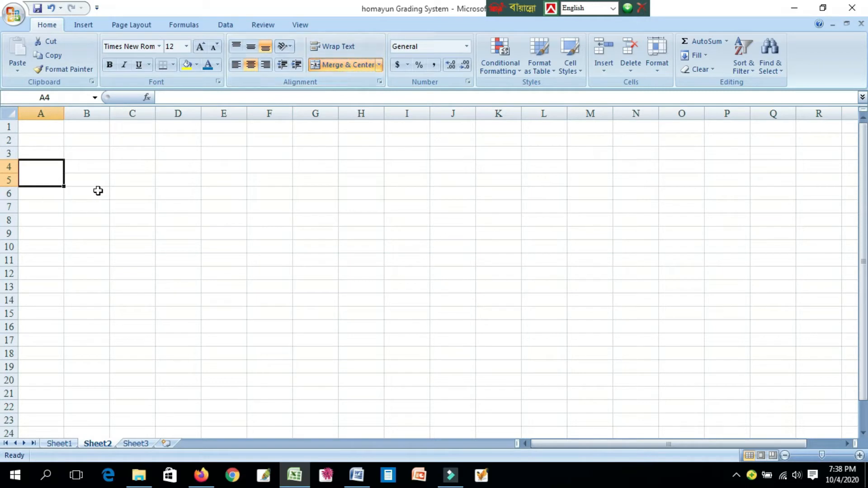
click(58, 217)
- Merge and center B4:C4 for the first subject header and D4:D5 for its GPA header
drag(91, 166, 115, 165)
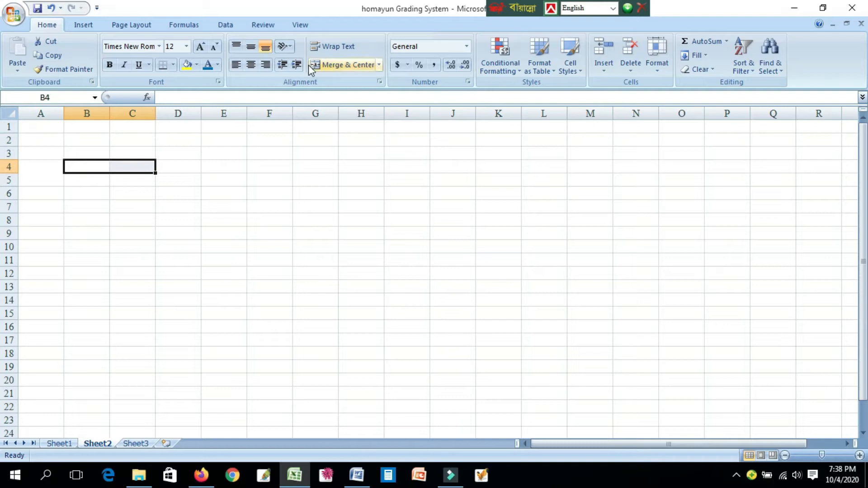
click(309, 64)
click(123, 191)
click(94, 180)
click(134, 181)
drag(181, 170, 181, 177)
click(345, 64)
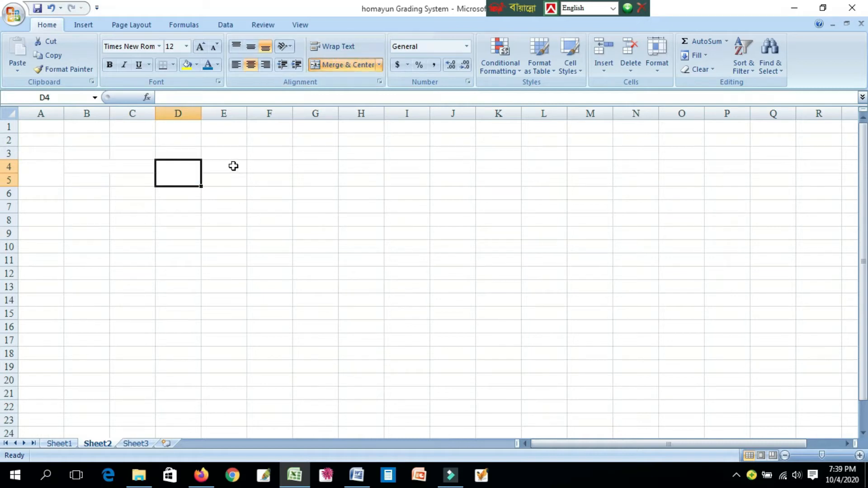
- Merge and center the header ranges E4:F4, G4:G5, H4:I4 and J4:J5, each as its own cell
drag(232, 167, 311, 180)
click(338, 64)
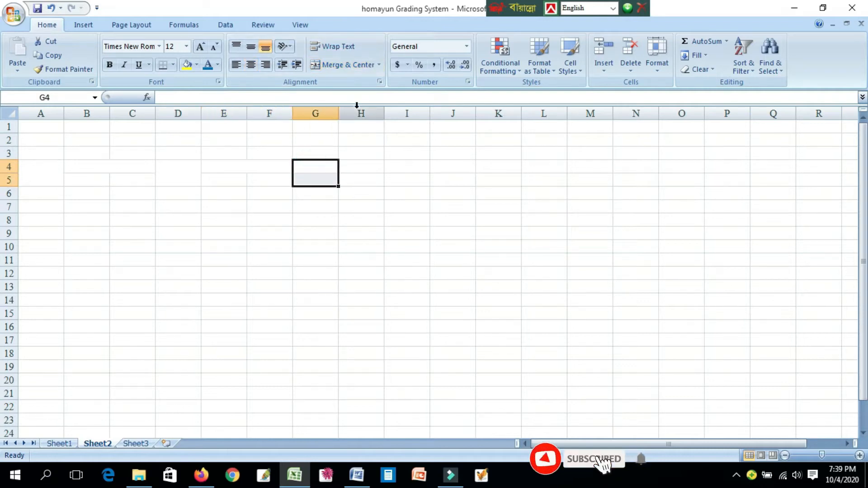
click(354, 64)
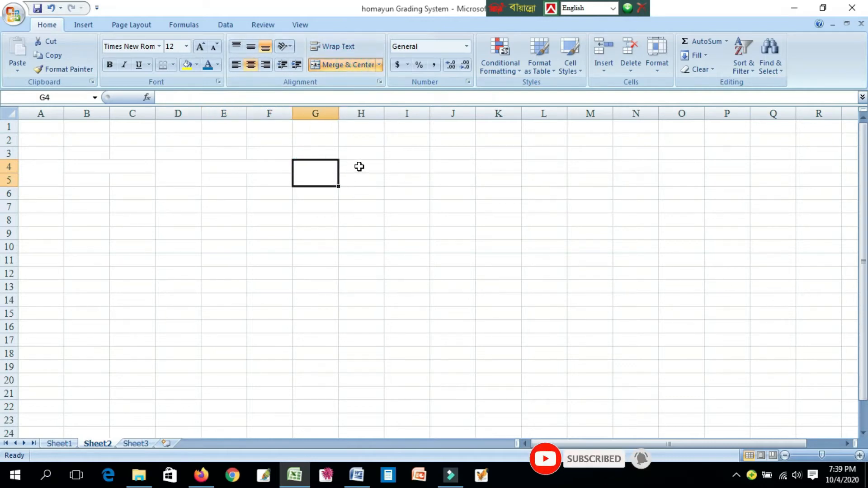
drag(359, 166, 389, 166)
click(335, 64)
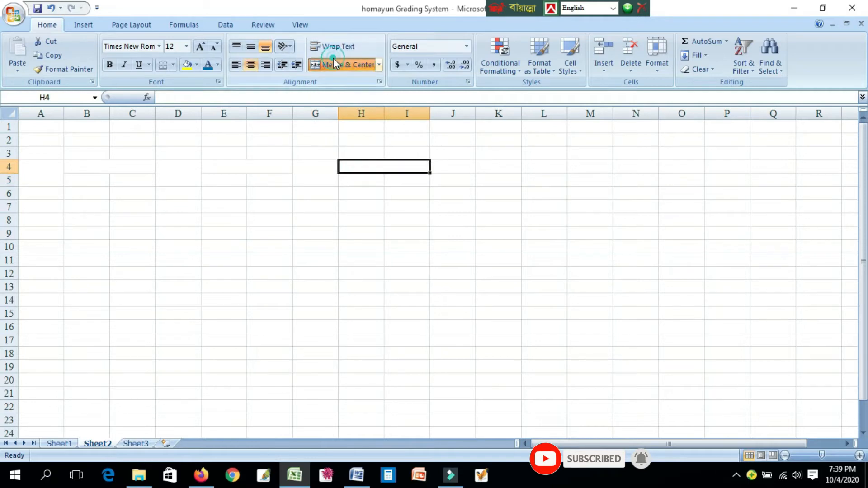
drag(449, 178, 449, 170)
click(345, 64)
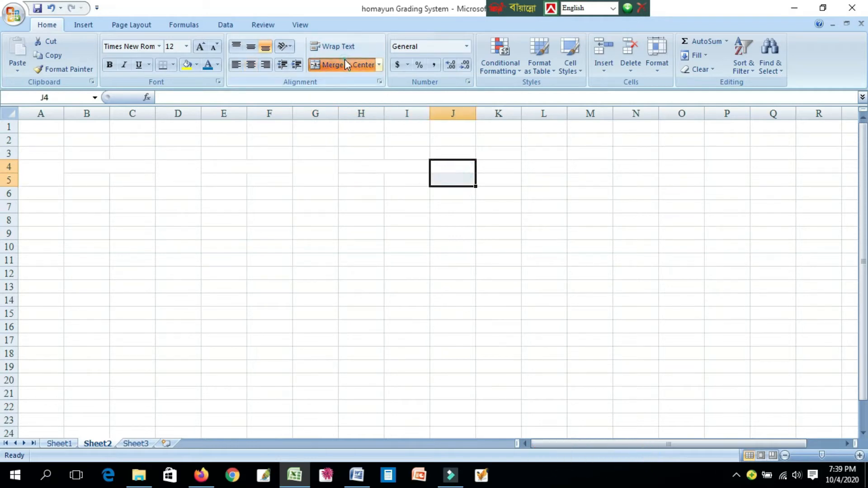
- Merge and center cells K4:L4 for the fourth subject header
drag(509, 170, 533, 169)
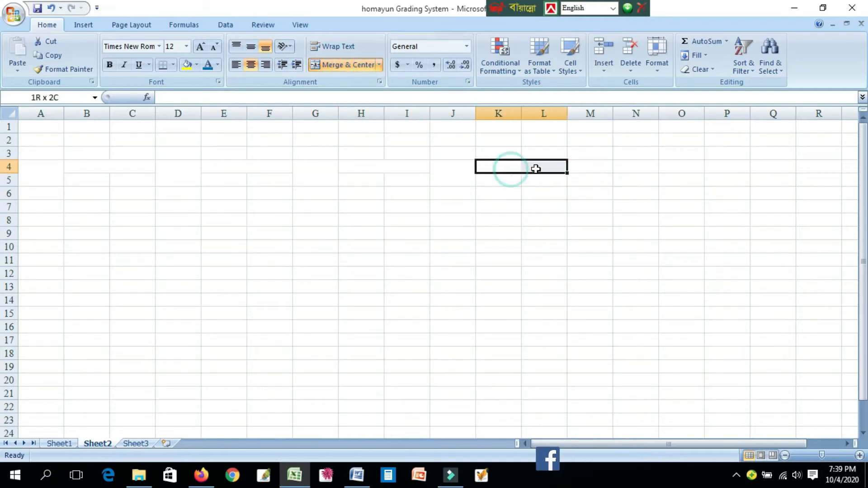
click(369, 66)
click(471, 232)
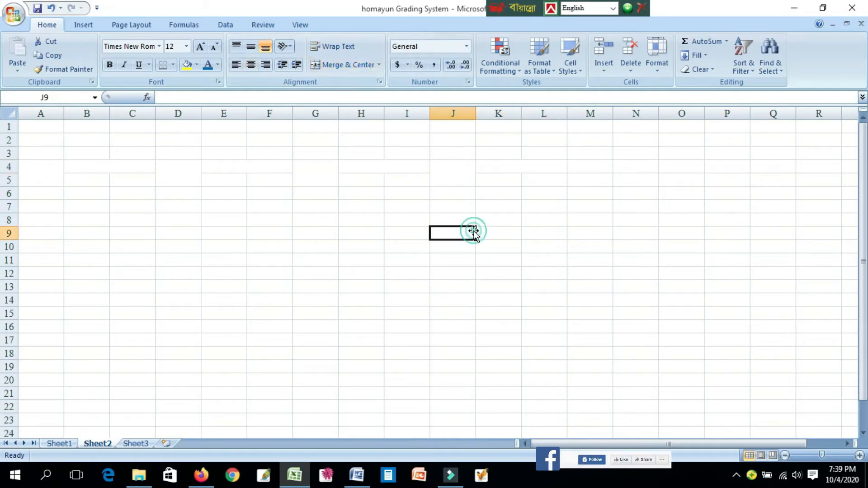
click(39, 172)
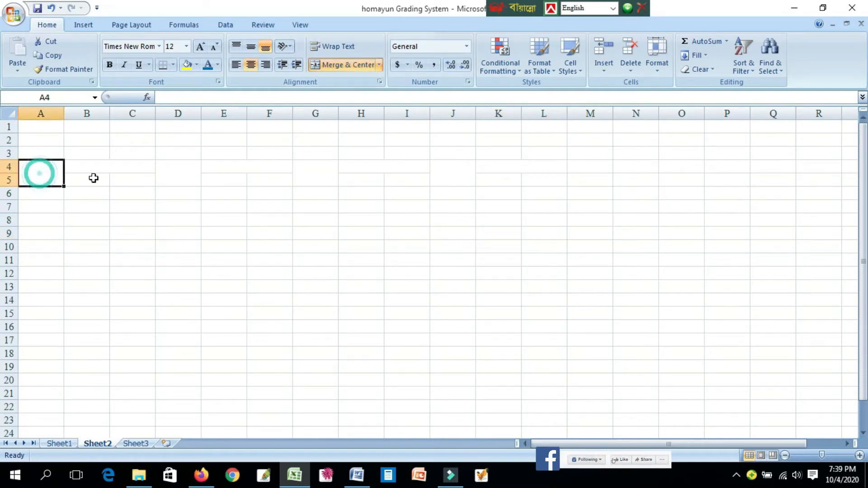
- Return to Sheet1 and set the orientation of the Roll header in A4 to Rotate Text Down
click(58, 443)
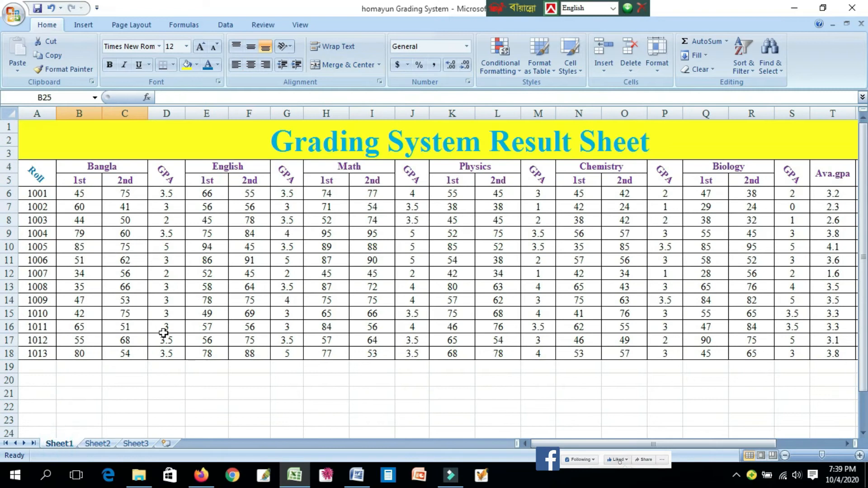
click(38, 180)
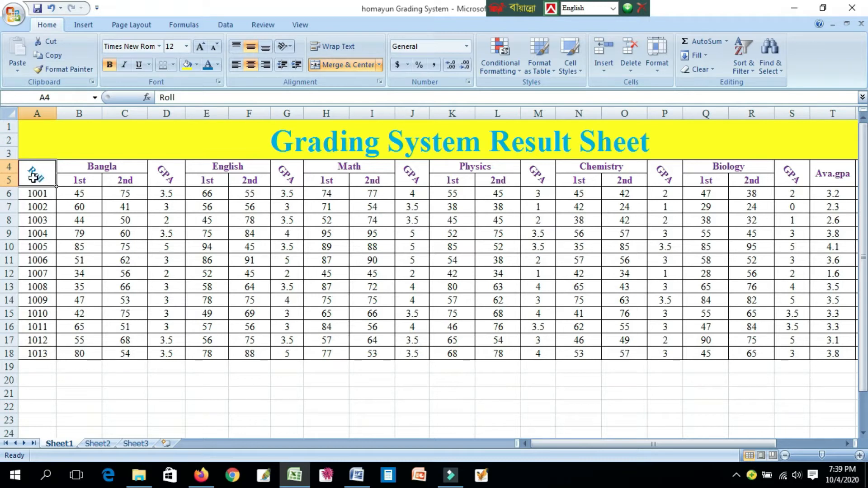
click(287, 46)
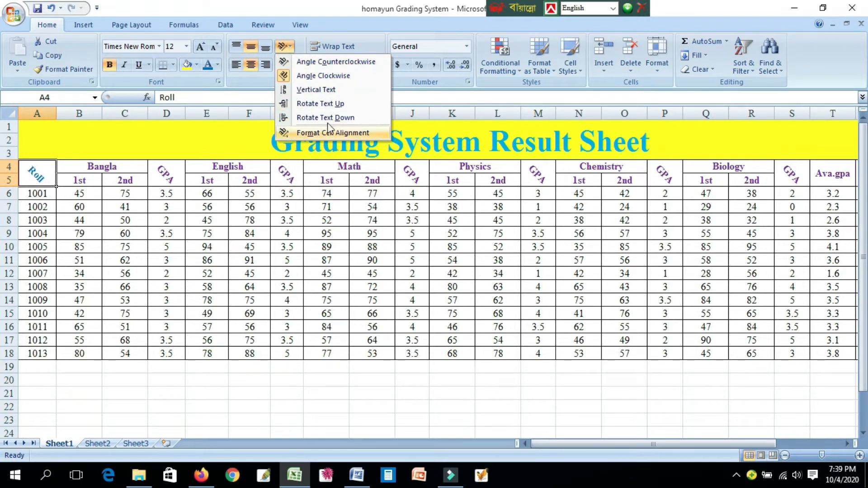
click(312, 119)
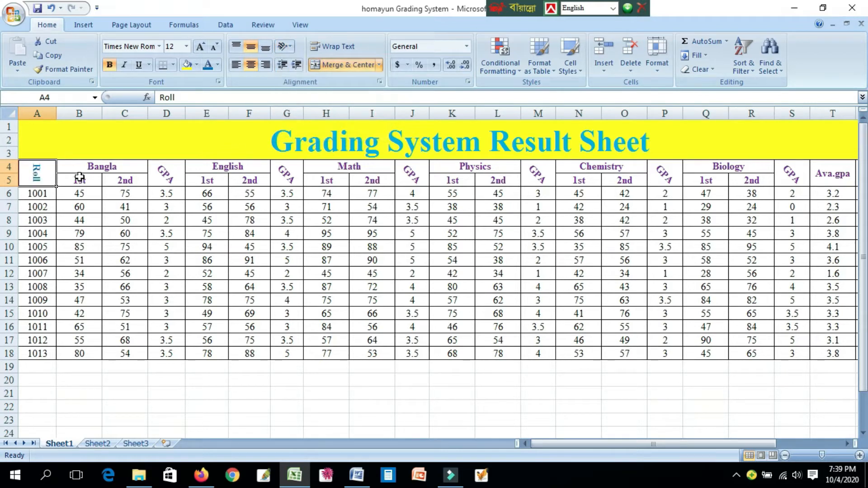
- Set the orientation of the Bangla GPA header in D4 to Rotate Text Down
click(96, 170)
click(81, 182)
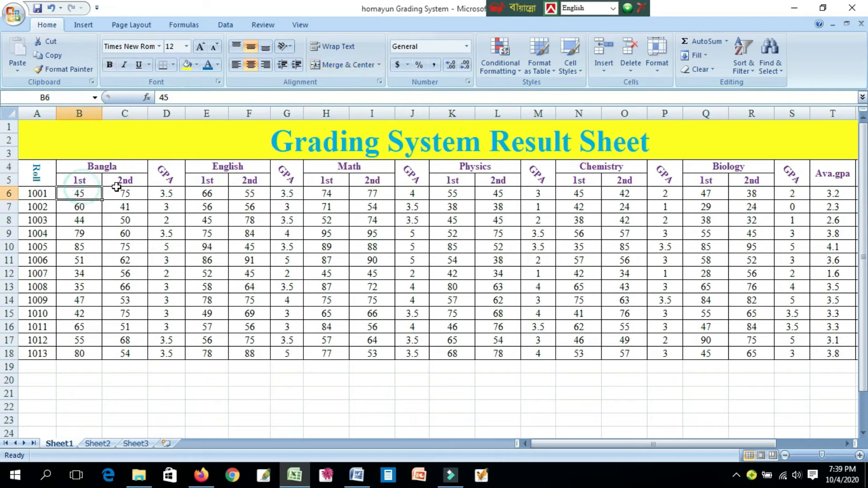
click(124, 180)
click(166, 171)
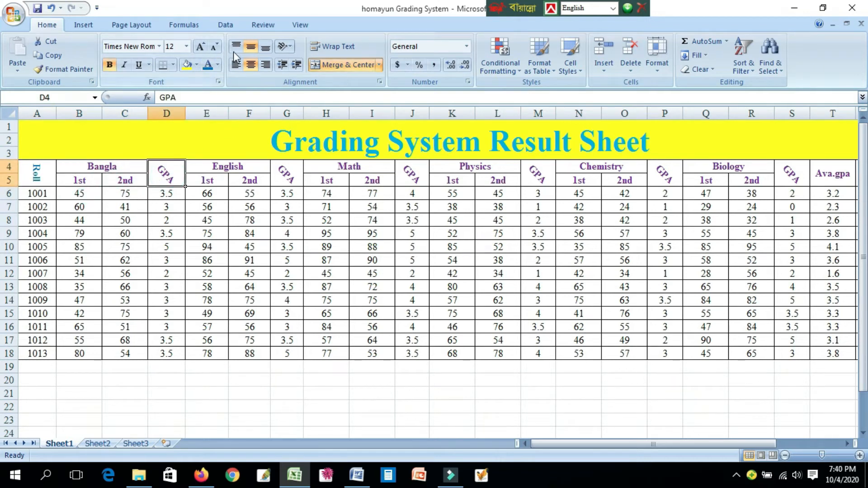
click(284, 46)
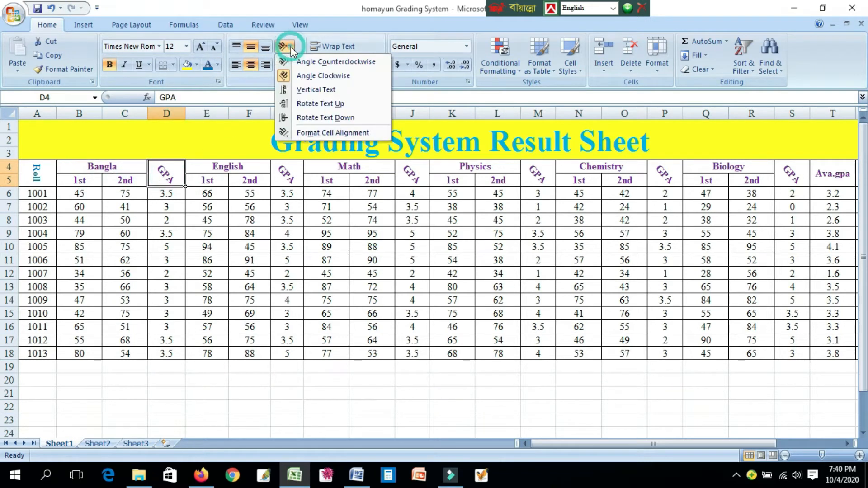
click(325, 117)
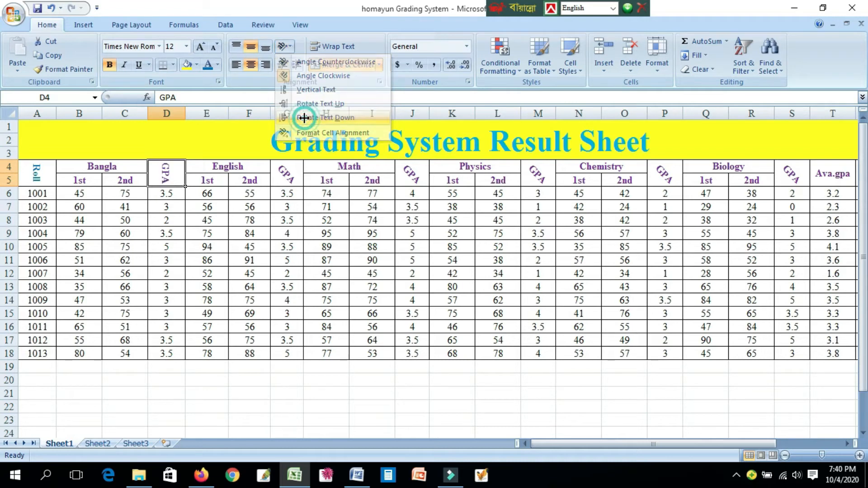
- Set the English and Math GPA headers in G4 and J4 to Rotate Text Down
click(286, 175)
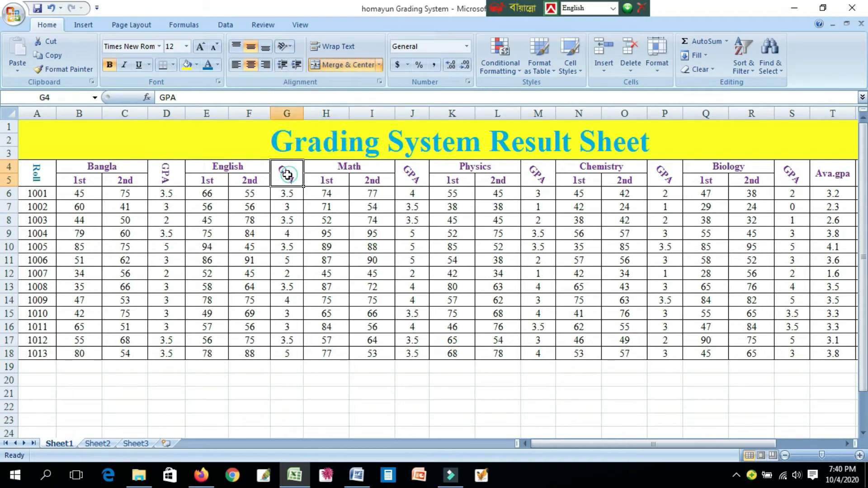
click(284, 46)
click(309, 115)
click(409, 174)
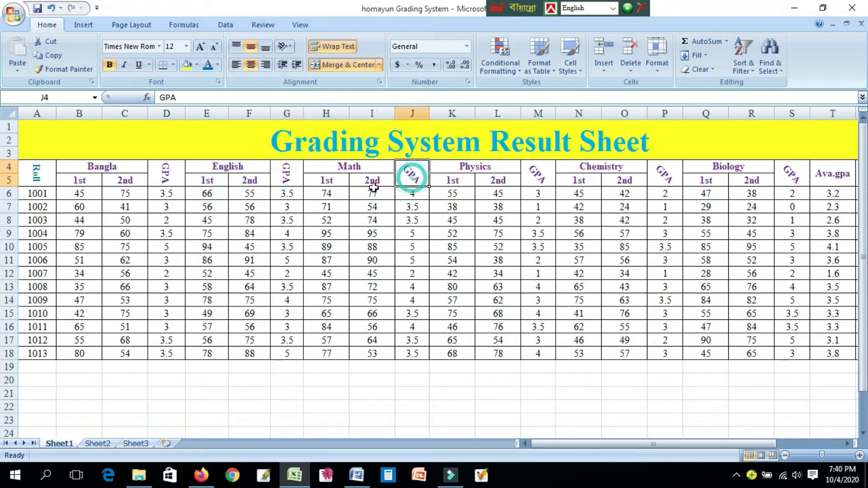
click(284, 46)
click(310, 117)
- Set the Physics and Chemistry GPA headers in M4 and P4 to Rotate Text Down
click(538, 174)
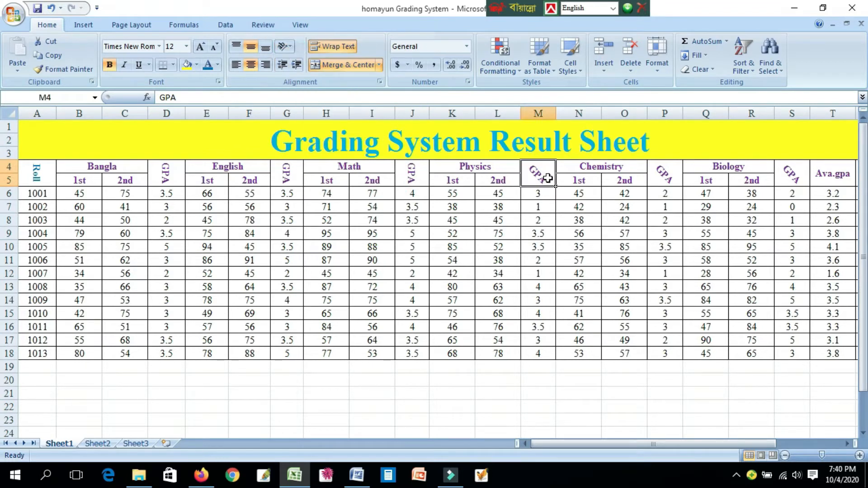
click(284, 46)
click(310, 117)
click(665, 174)
click(284, 46)
click(310, 117)
- Set the orientation of the Biology GPA header in S4 to Rotate Text Down
click(791, 174)
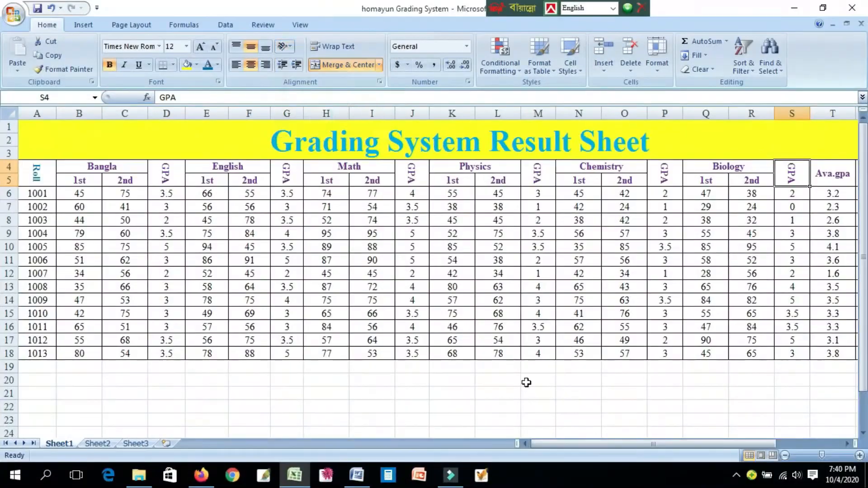
scroll(526, 382, right, 4)
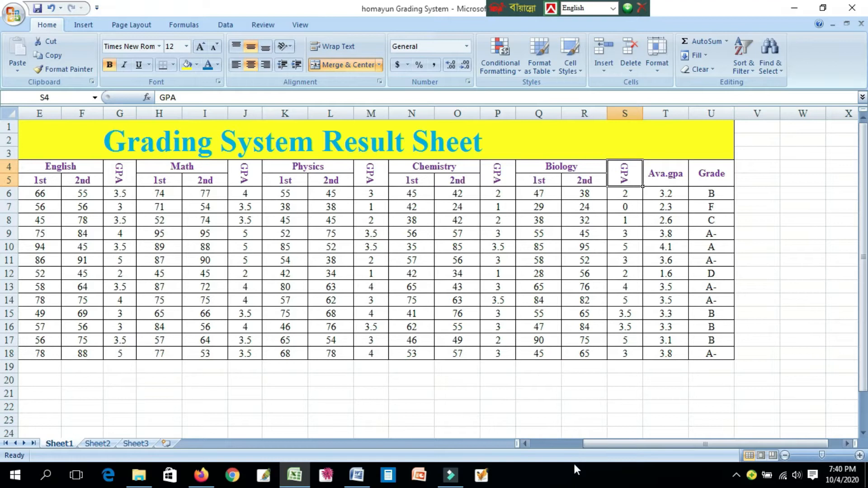
scroll(525, 443, left, 4)
click(621, 233)
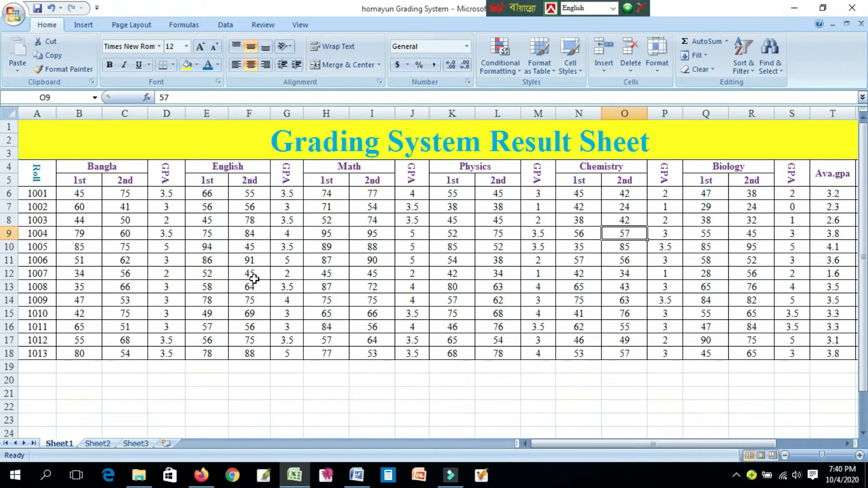
- Select the first student's Bangla GPA in D6 and enlarge the formula bar to two lines
click(178, 194)
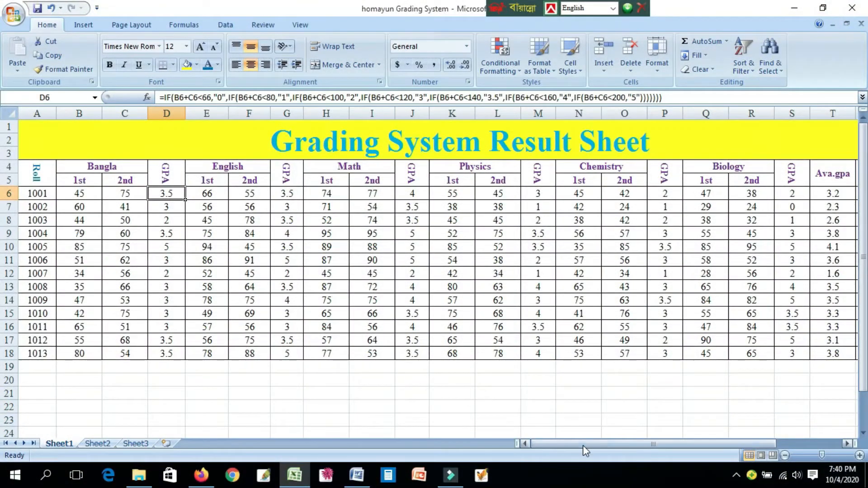
drag(538, 444, 592, 443)
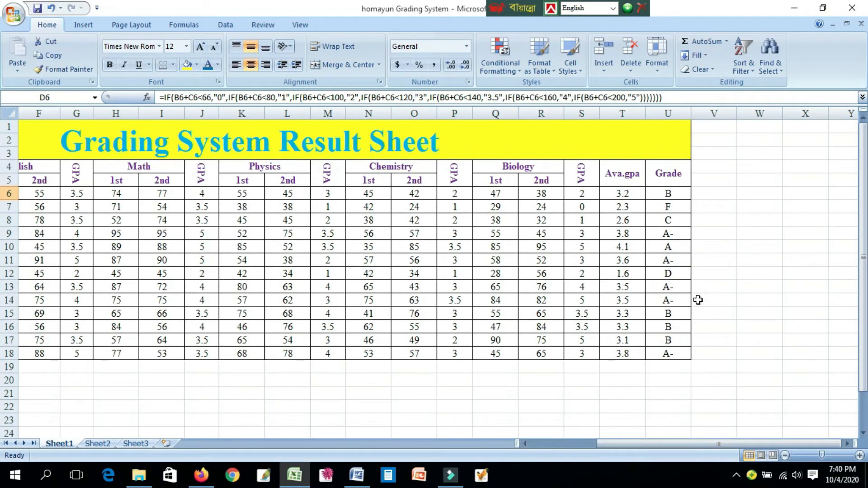
drag(675, 447, 555, 443)
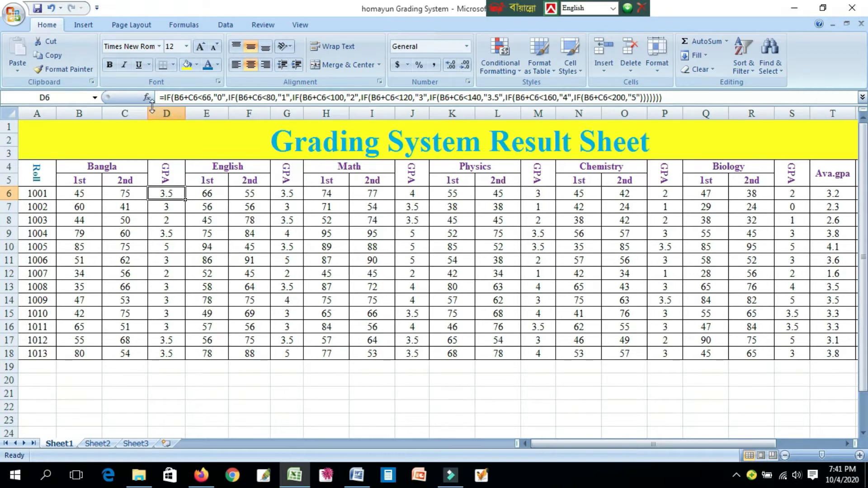
drag(153, 105, 152, 113)
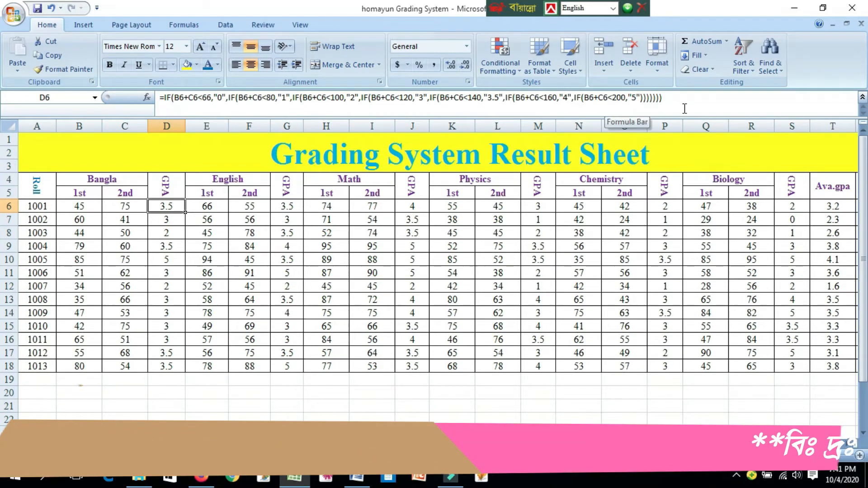
- Open the Bangla GPA formula in D6 for review, then close it without altering it
double_click(162, 209)
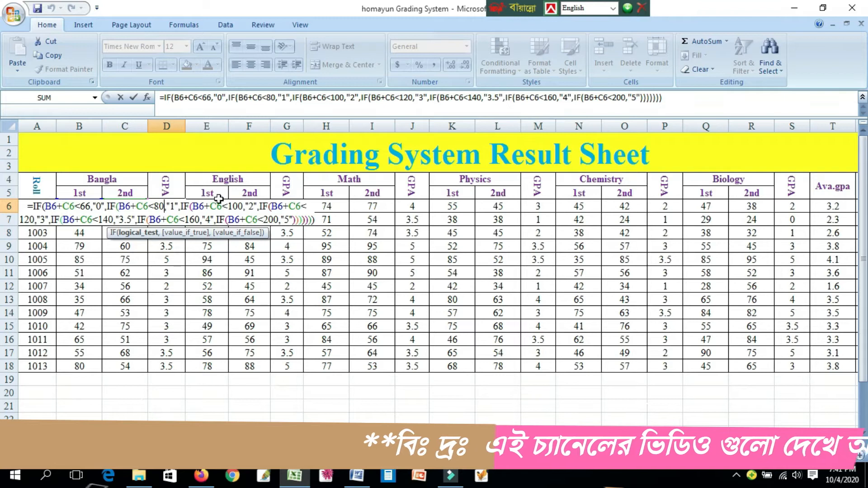
click(670, 100)
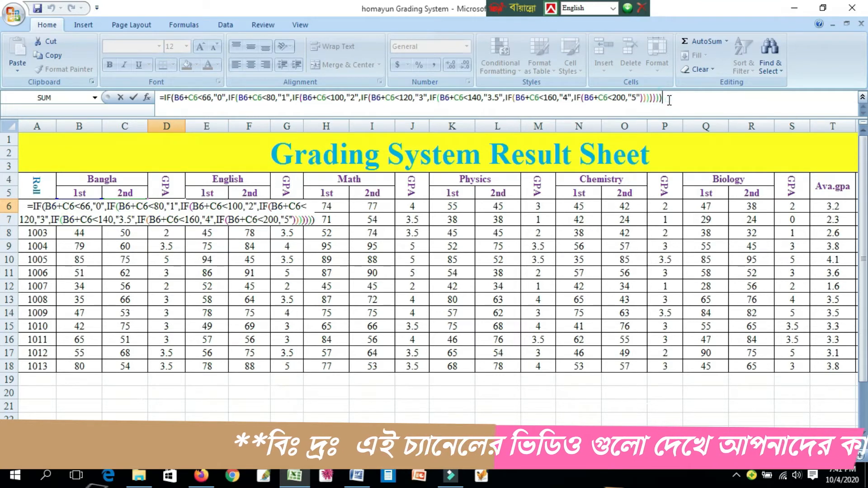
key(Return)
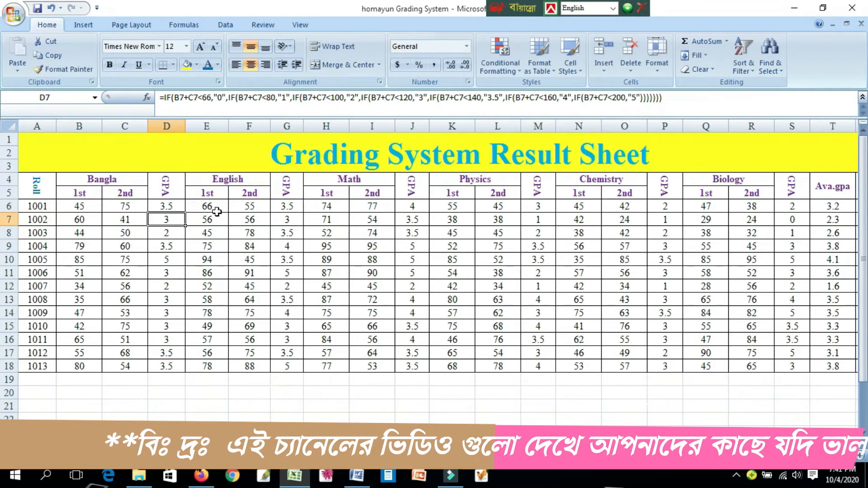
click(375, 95)
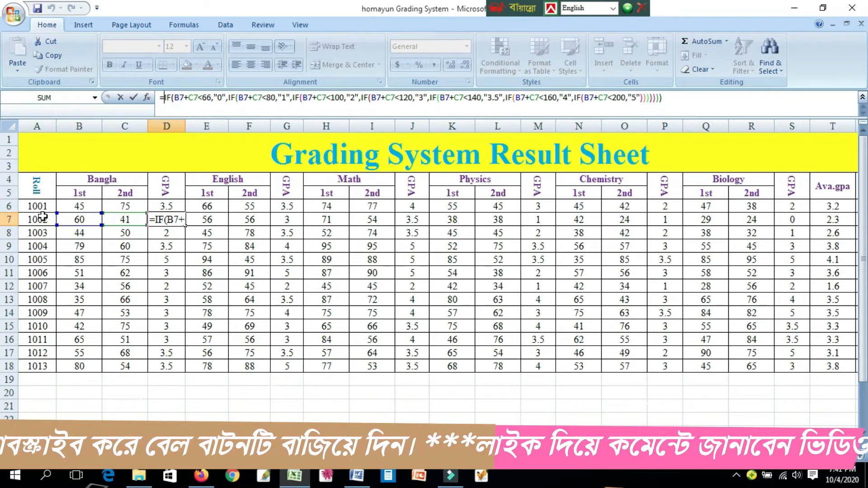
click(160, 207)
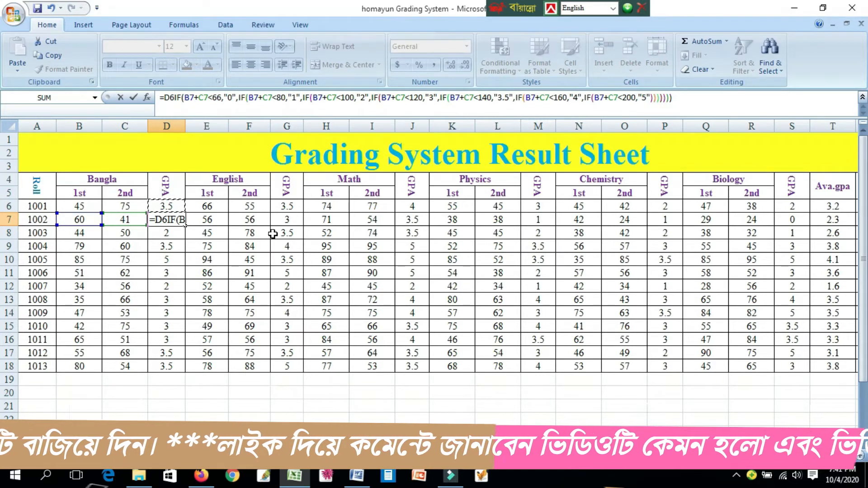
key(BackSpace)
key(BackSpace)
key(Return)
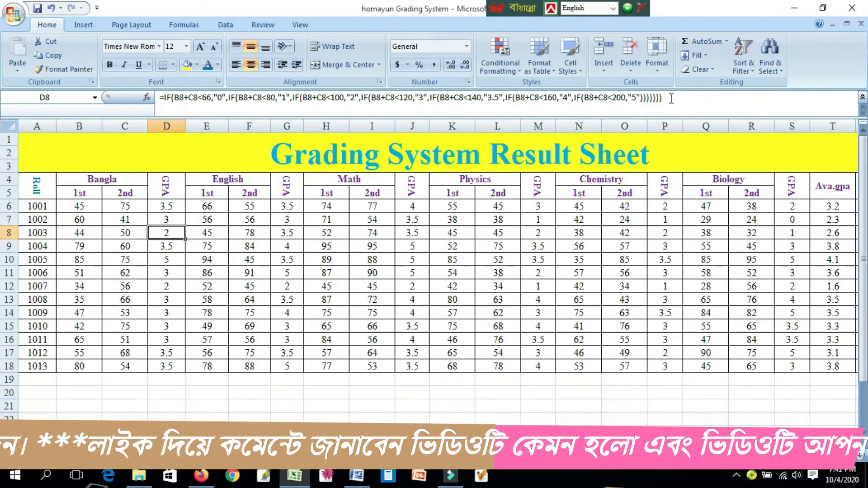
- Examine the first IF in the D6 formula, covering its below-66 test and the true and false arguments
click(164, 205)
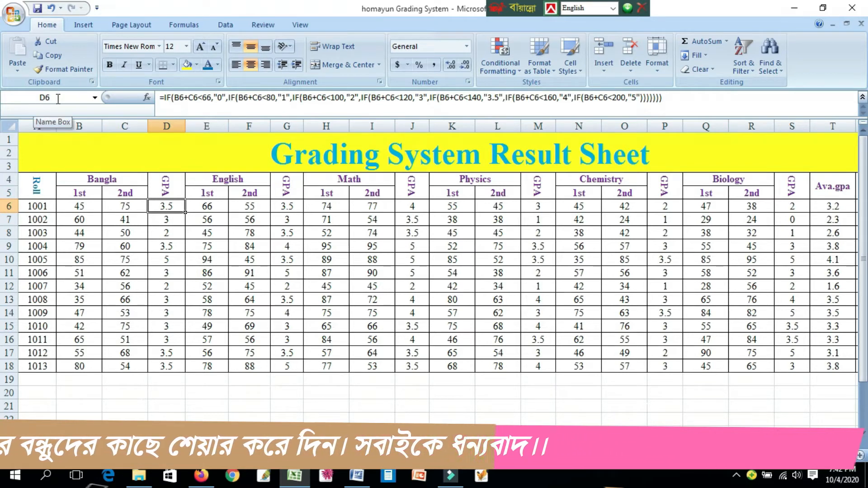
click(161, 97)
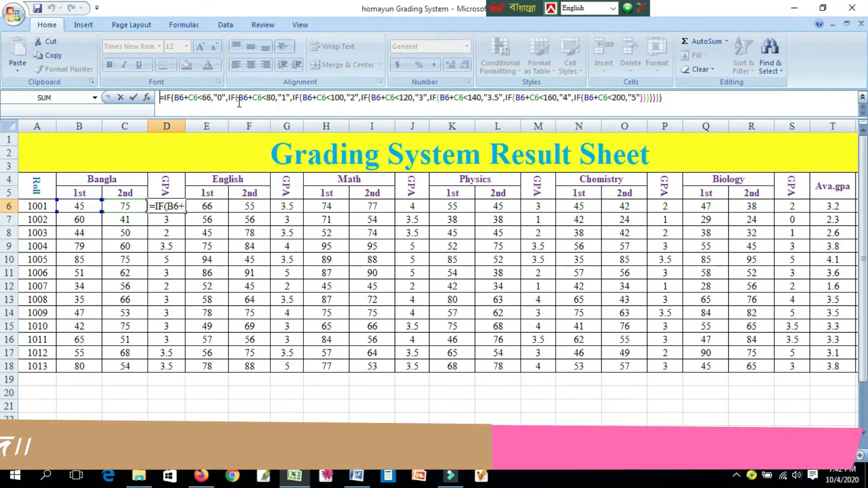
click(264, 100)
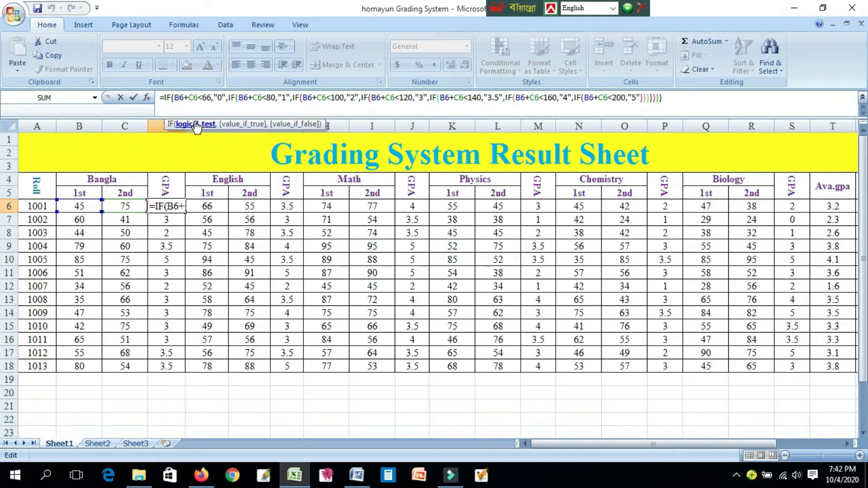
key(Right)
key(Right)
key(Right)
key(Right)
key(Right)
key(Right)
key(Right)
key(Right)
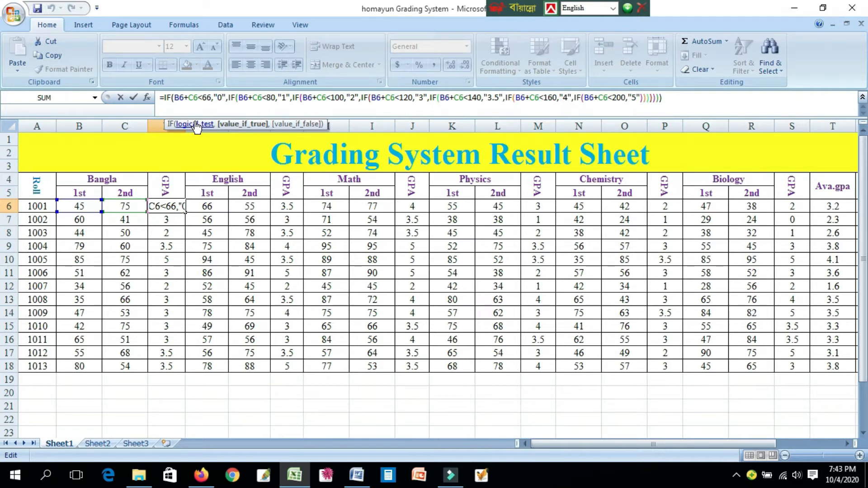
key(Right)
key(Right)
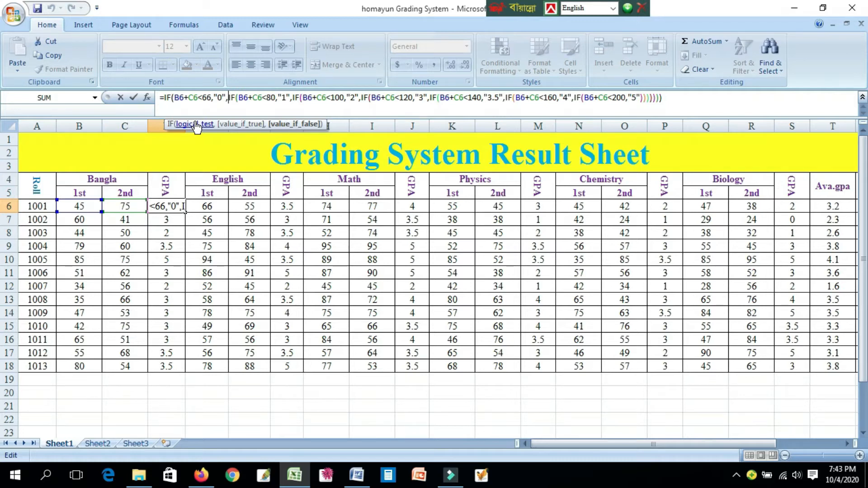
- Examine the nested IF conditions in the D6 formula for Bangla totals below 80 and below 100
key(Right)
key(Right)
key(Right)
key(Right)
key(Right)
key(Right)
key(Right)
key(Right)
key(Right)
key(Right)
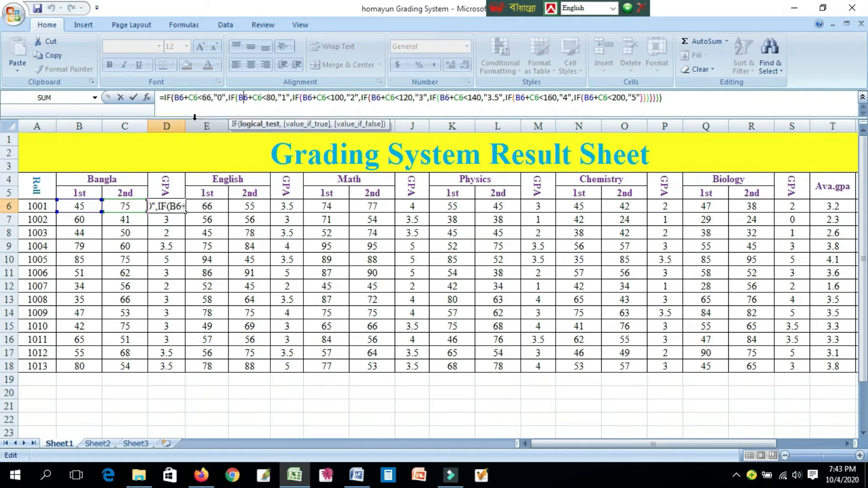
key(Right)
key(Right)
key(Right)
key(Right)
key(Right)
key(Right)
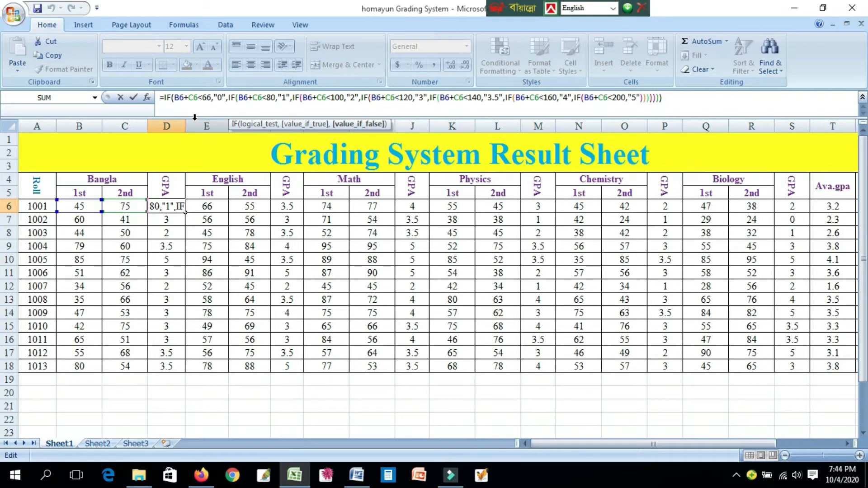
key(Right)
key(Right)
key(Right)
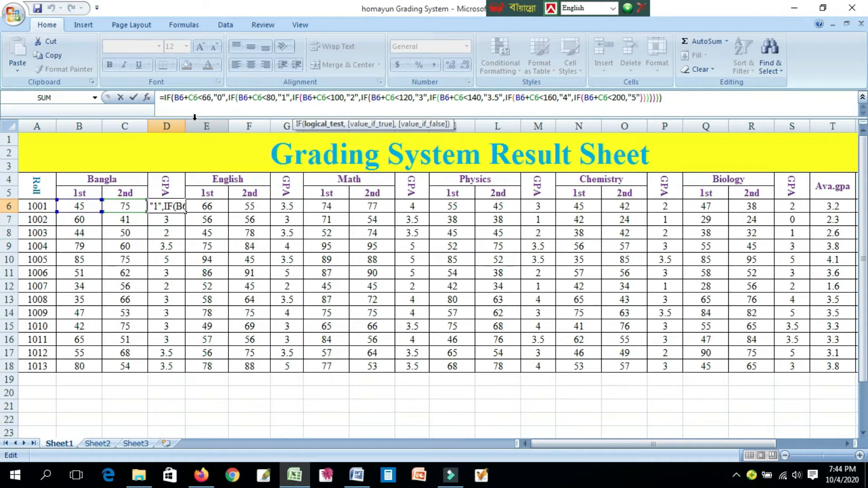
key(Right)
key(Right)
key(Right)
key(Right)
key(Right)
key(Right)
key(Right)
key(Right)
key(Right)
key(Right)
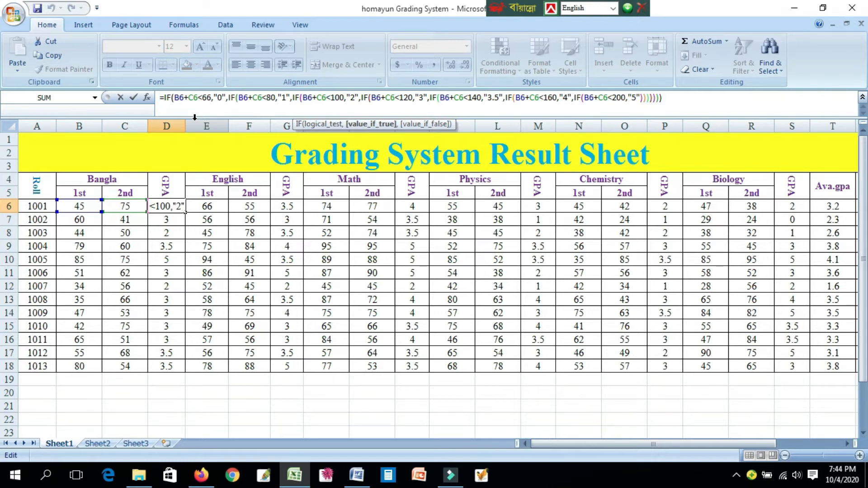
key(Right)
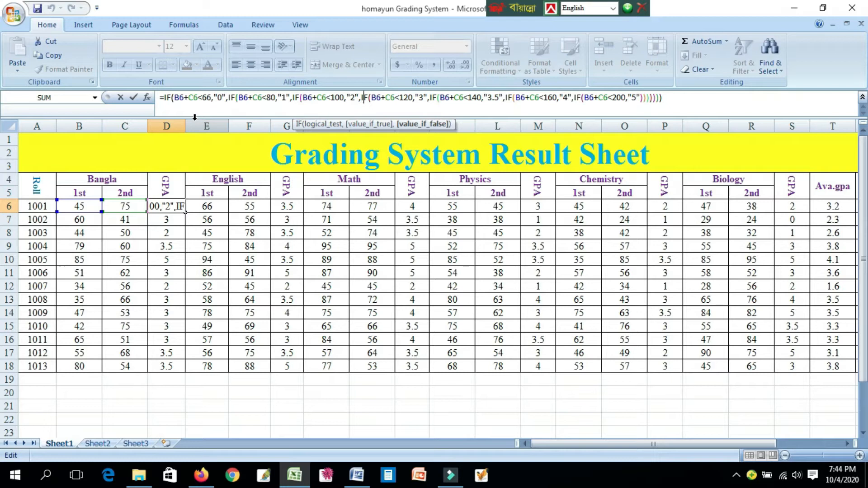
- Examine the nested IF conditions in the D6 formula for Bangla totals below 120 and below 140
key(Right)
key(Right)
key(Right)
key(Right)
key(Right)
key(Right)
key(Right)
key(Right)
key(Right)
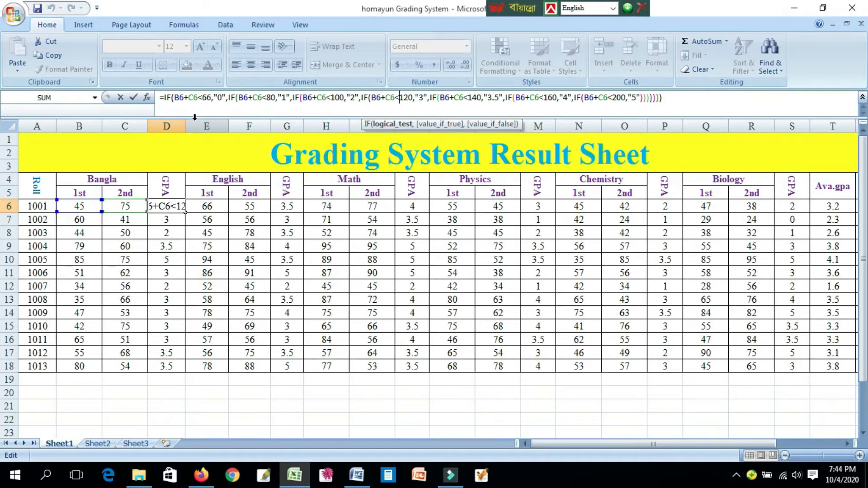
key(Right)
key(Right)
key(Right)
key(Right)
key(Right)
key(Right)
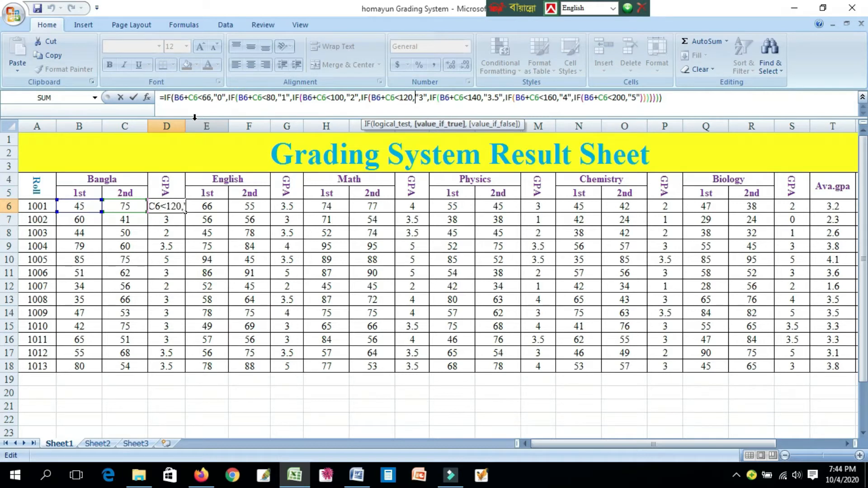
key(Right)
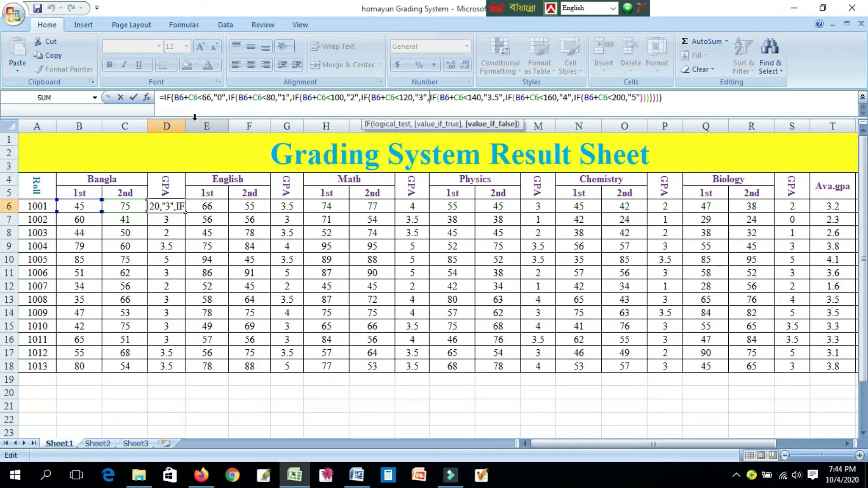
key(Right)
key(Right)
key(Right)
key(Right)
key(Right)
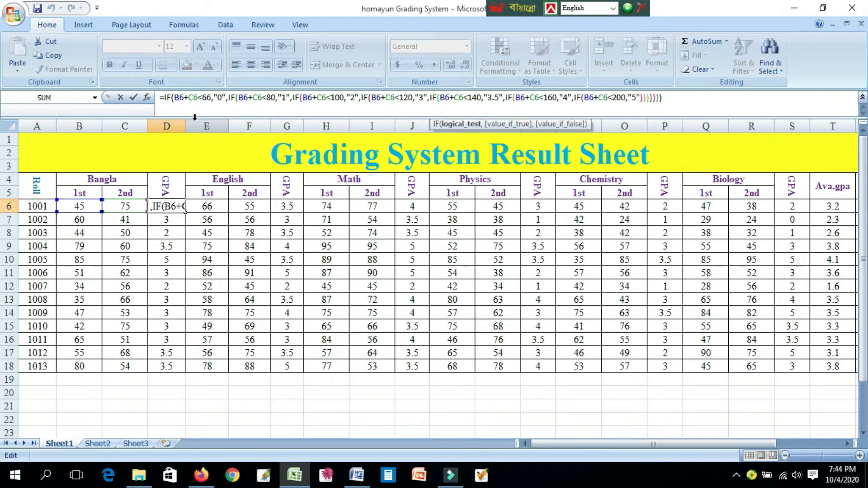
key(Right)
key(Right)
key(Right)
key(Right)
key(Right)
key(Right)
key(Right)
key(Right)
key(Right)
key(Right)
key(Right)
key(Right)
key(Right)
key(Right)
- Examine the last nested IF conditions in the D6 formula, for Bangla totals below 160 and below 200
key(Right)
key(Right)
key(Right)
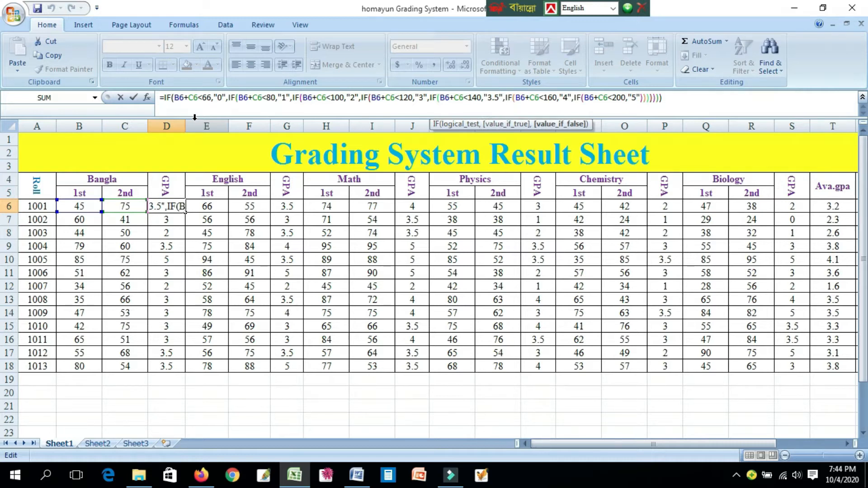
key(Right)
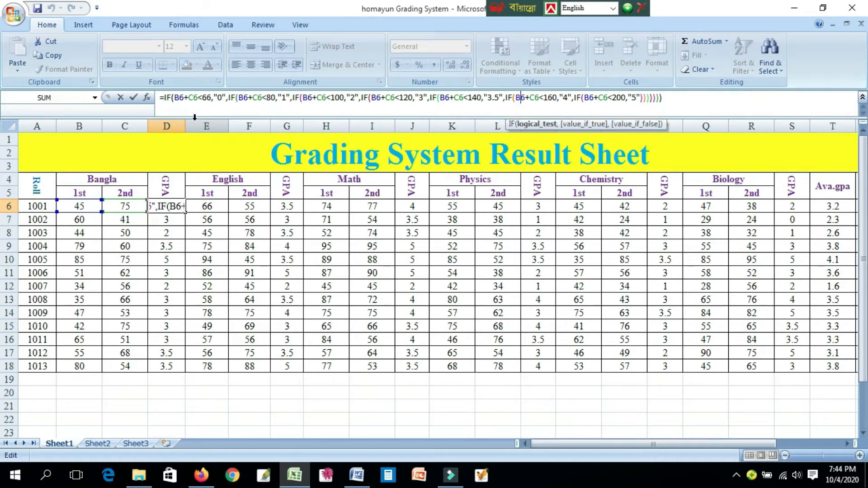
key(Right)
key(Right)
key(Right)
key(Right)
key(Right)
key(Right)
key(Right)
key(Right)
key(Right)
key(Right)
key(Right)
key(Right)
key(Right)
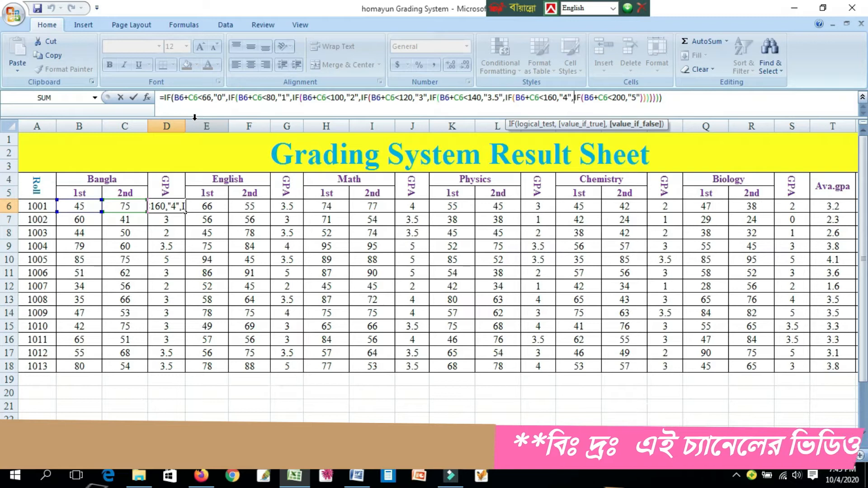
key(Right)
key(Right)
key(Right)
key(Right)
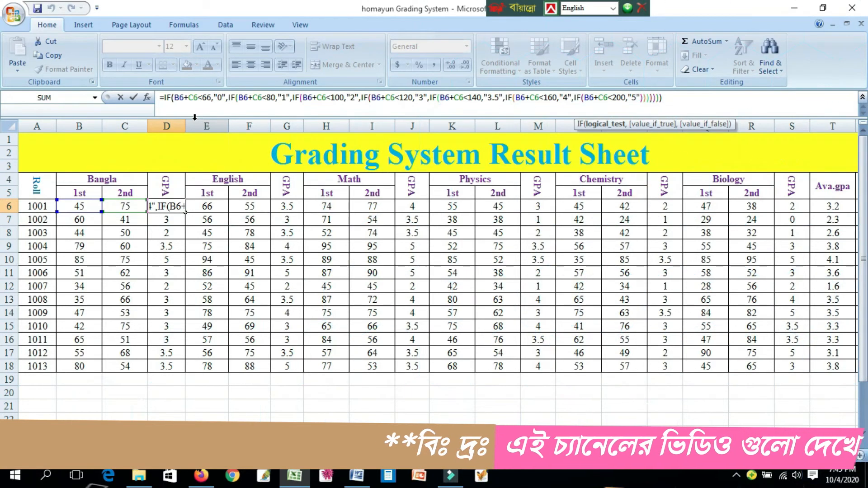
key(Right)
key(Right)
key(Right)
key(Right)
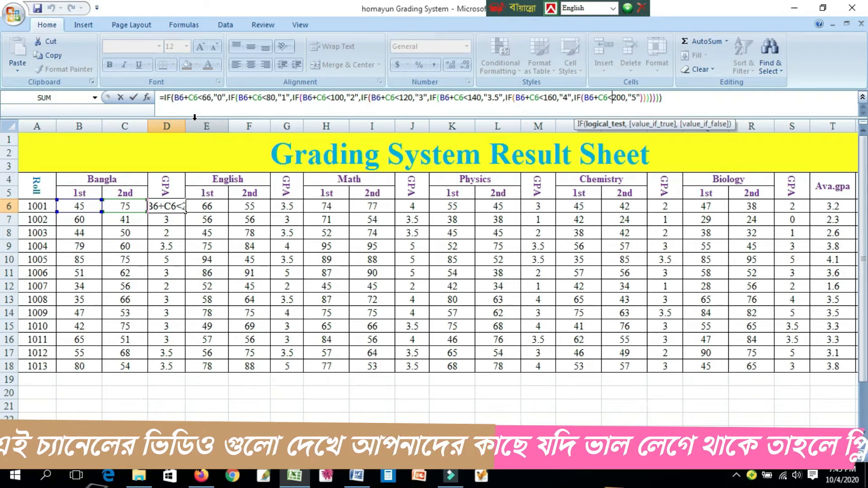
key(Right)
key(Right)
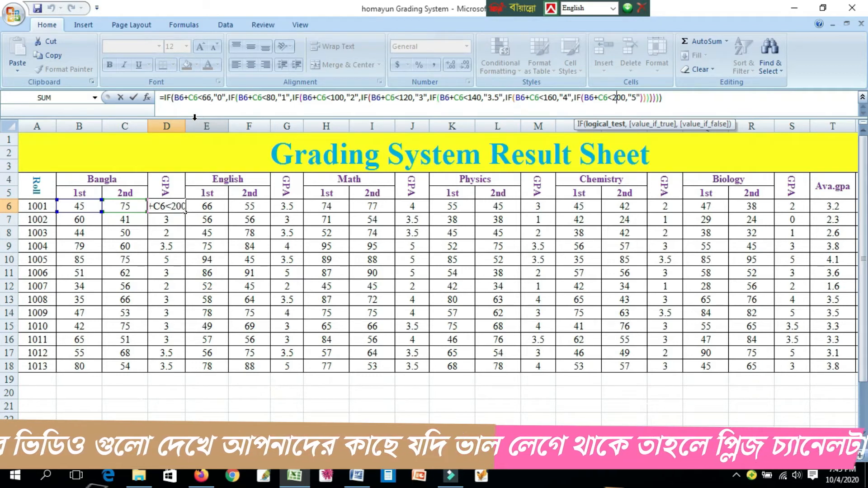
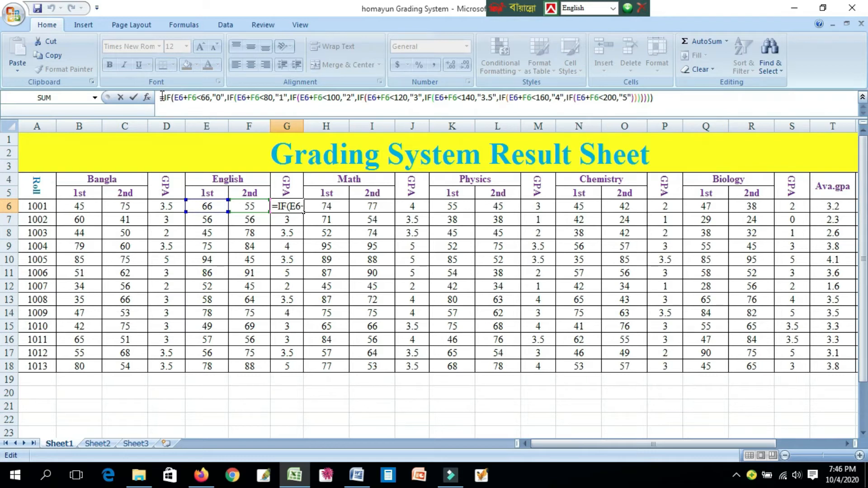
- Examine the nested IF formula in G6 that works out the English GPA from E6+F6, and leave it as is
click(162, 97)
key(Right)
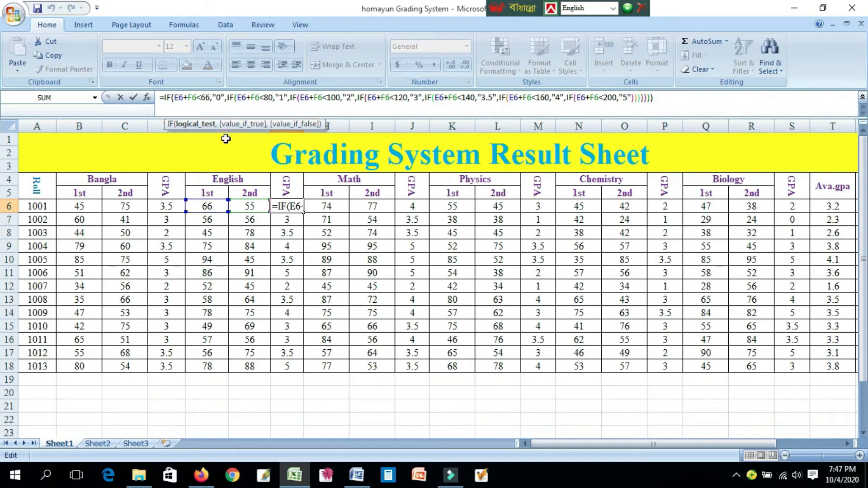
click(172, 99)
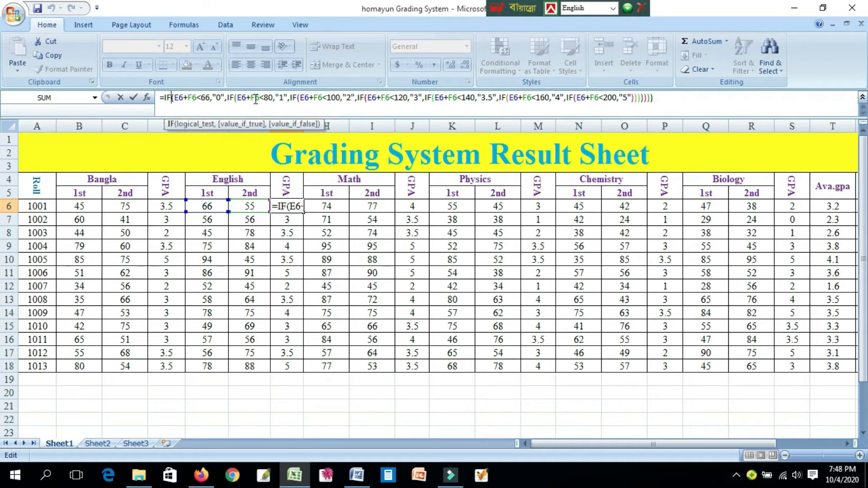
click(271, 98)
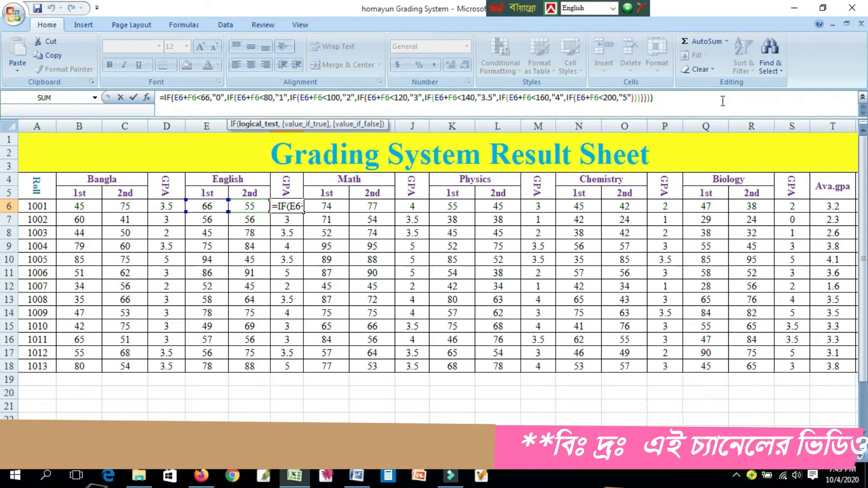
click(681, 103)
key(Return)
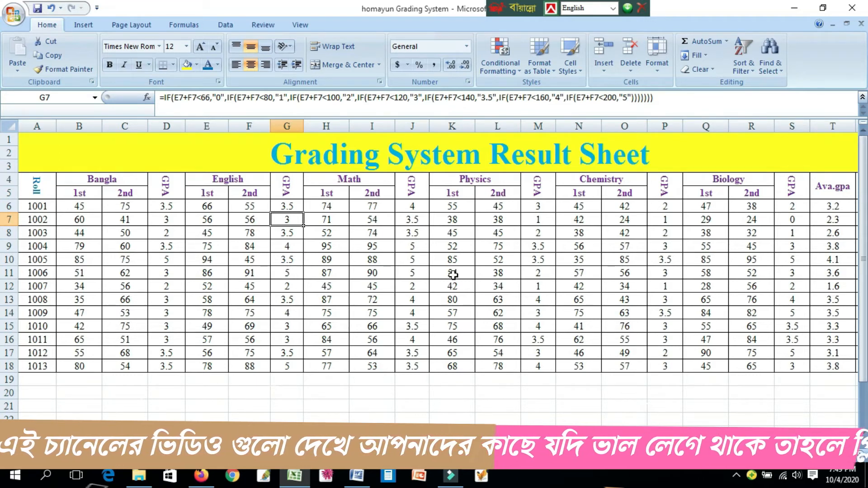
key(Down)
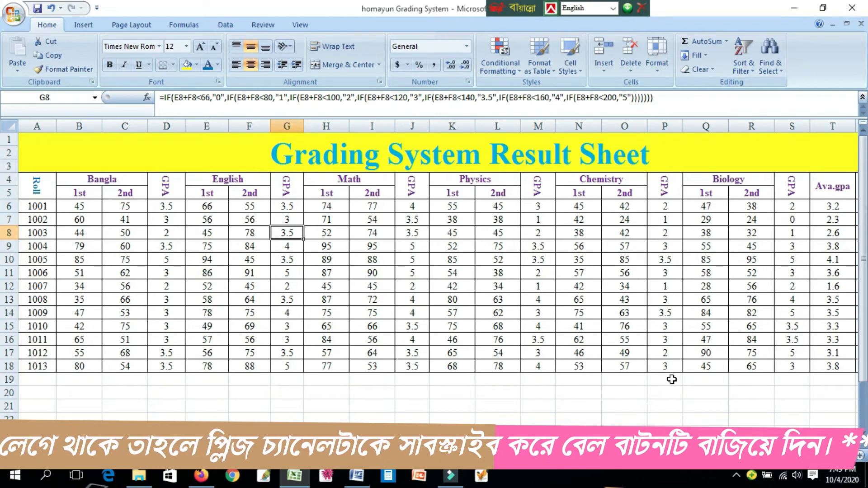
- Remove the SUM function name from the Ava.gpa formula in T6, keeping the bracketed GPA cells divided by 5
drag(633, 442, 673, 442)
click(783, 455)
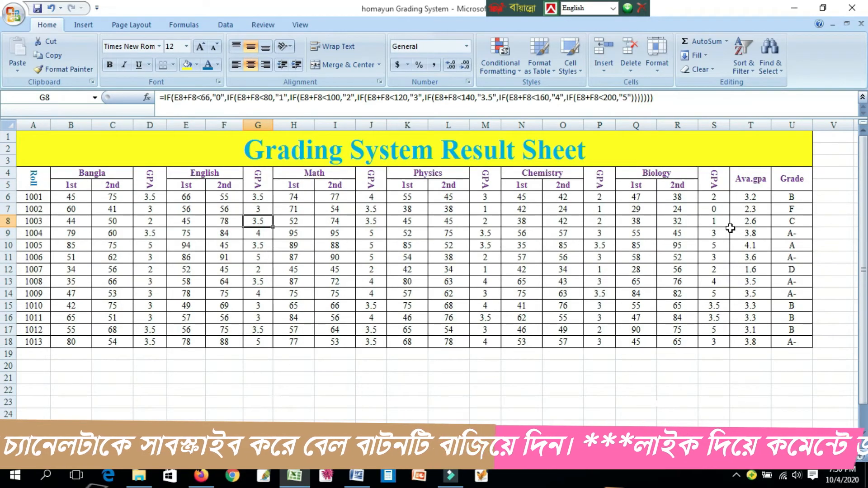
click(744, 198)
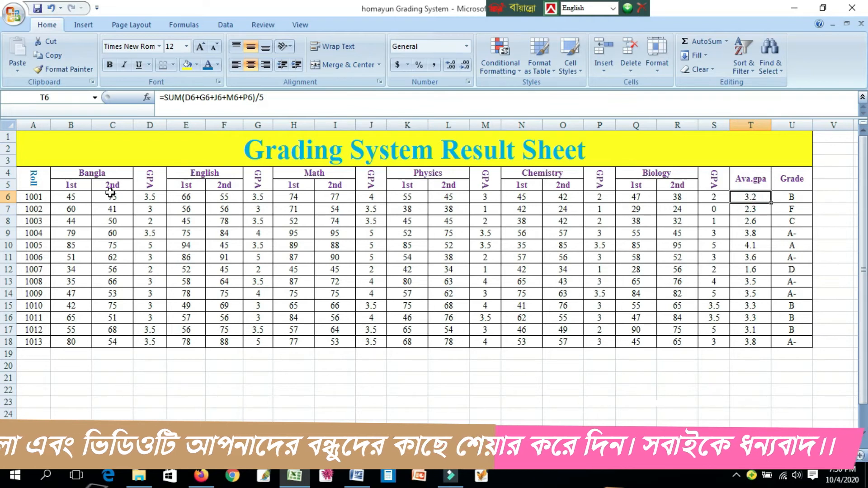
click(283, 98)
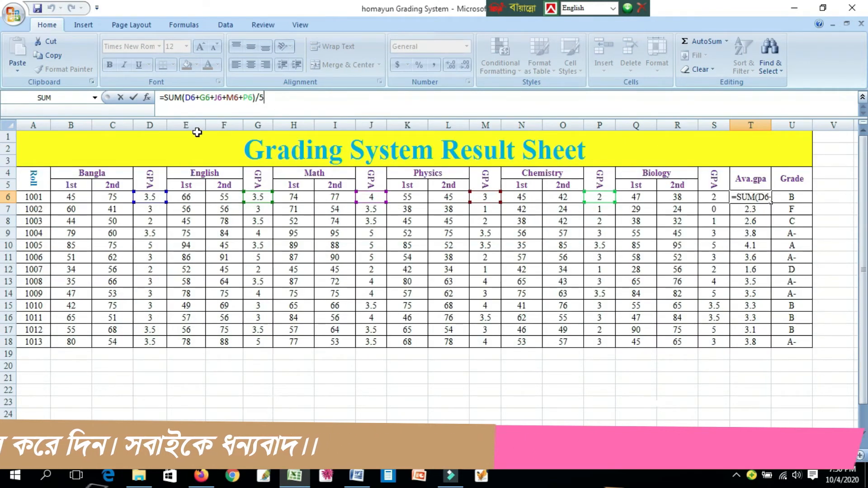
click(175, 98)
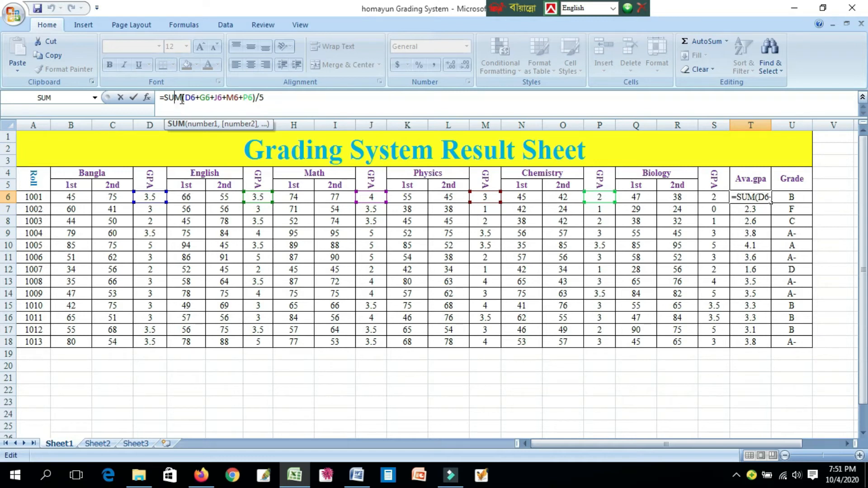
key(BackSpace)
key(BackSpace)
key(BackSpace)
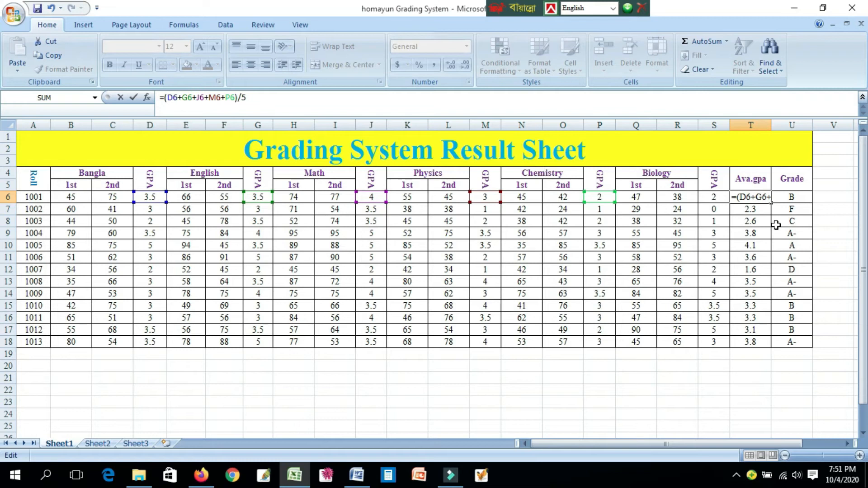
- Examine the subject GPA references D6, G6, J6, M6 and P6 and the division by 5 in the T6 formula
click(263, 101)
click(173, 97)
click(187, 98)
click(200, 99)
click(209, 98)
click(231, 98)
drag(247, 98, 169, 105)
click(167, 106)
click(249, 104)
- Clear the T6 formula back to its equals sign
key(BackSpace)
key(BackSpace)
key(BackSpace)
key(BackSpace)
key(BackSpace)
key(BackSpace)
key(BackSpace)
key(BackSpace)
key(BackSpace)
key(BackSpace)
key(BackSpace)
key(BackSpace)
key(BackSpace)
key(BackSpace)
key(BackSpace)
key(BackSpace)
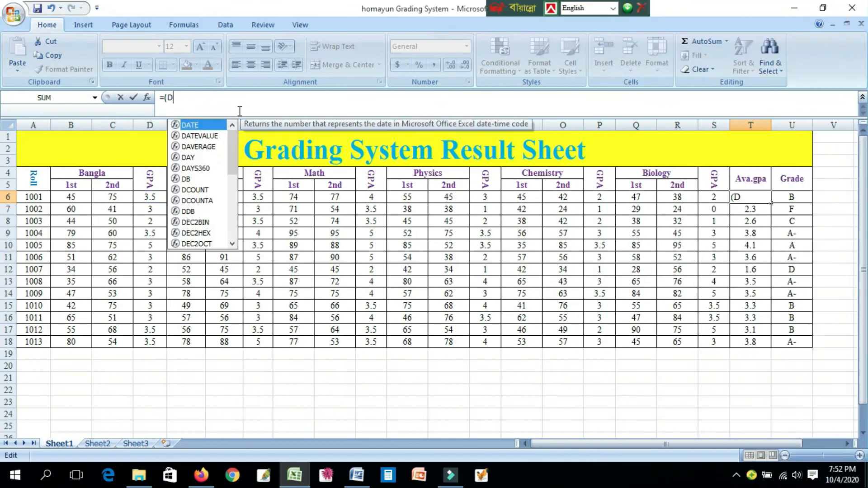
key(BackSpace)
key(BackSpace)
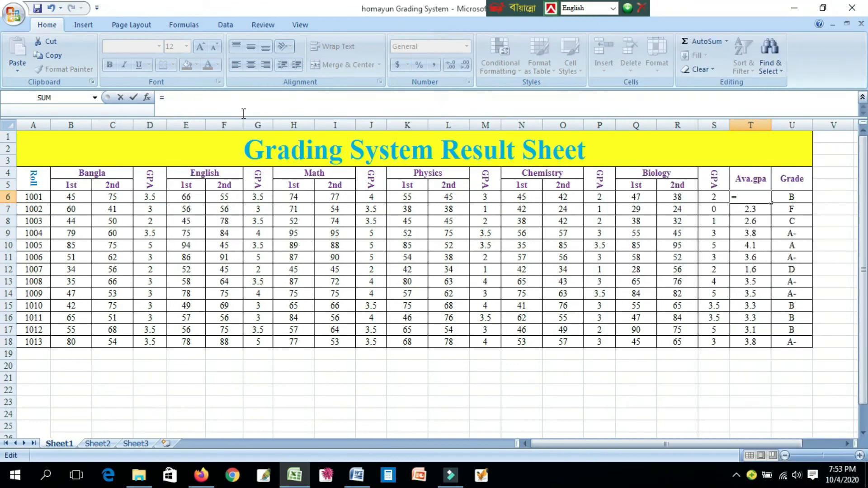
- Build the average formula =(D6+G6+J6+M6+P6)/5 in T6 from the subject GPA cells and enter it
text(()
click(147, 198)
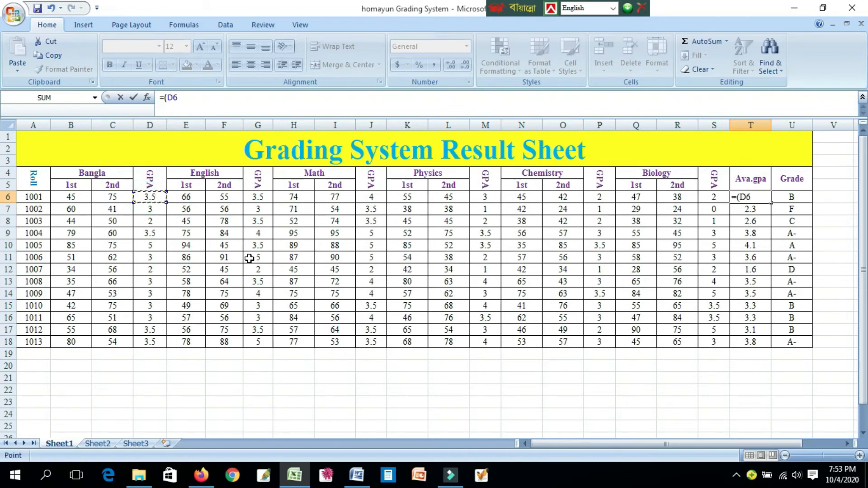
text(+)
click(261, 198)
text(+)
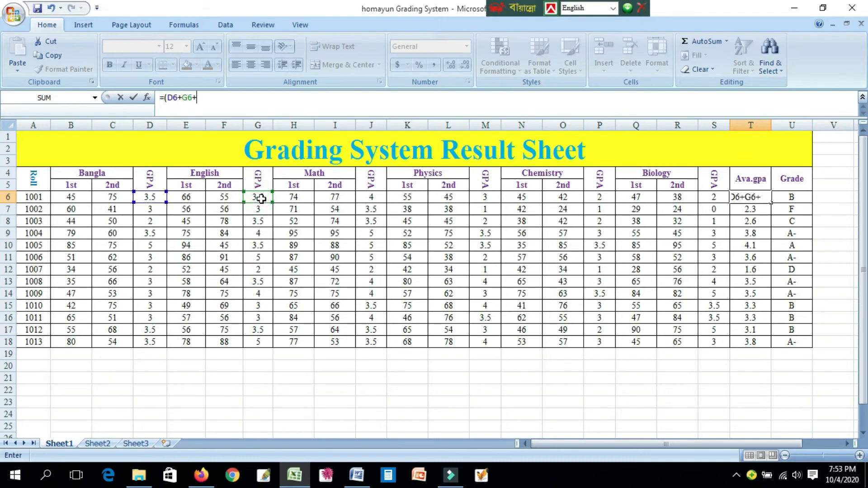
click(373, 198)
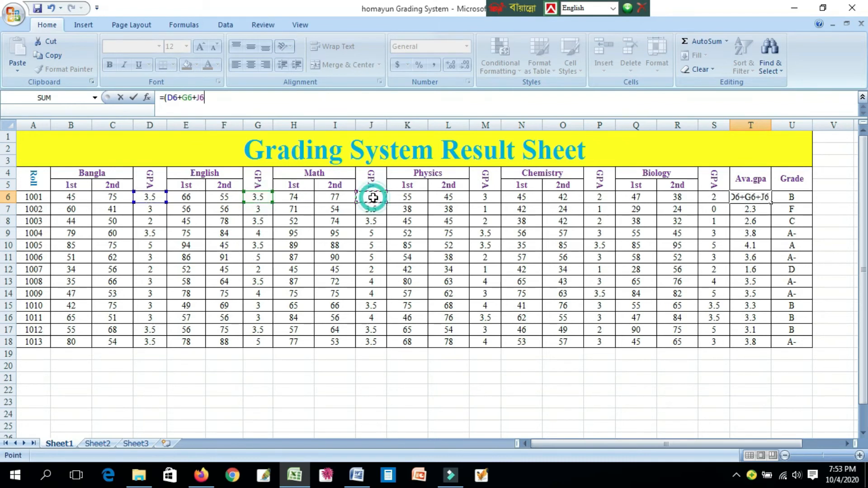
text(+)
click(470, 199)
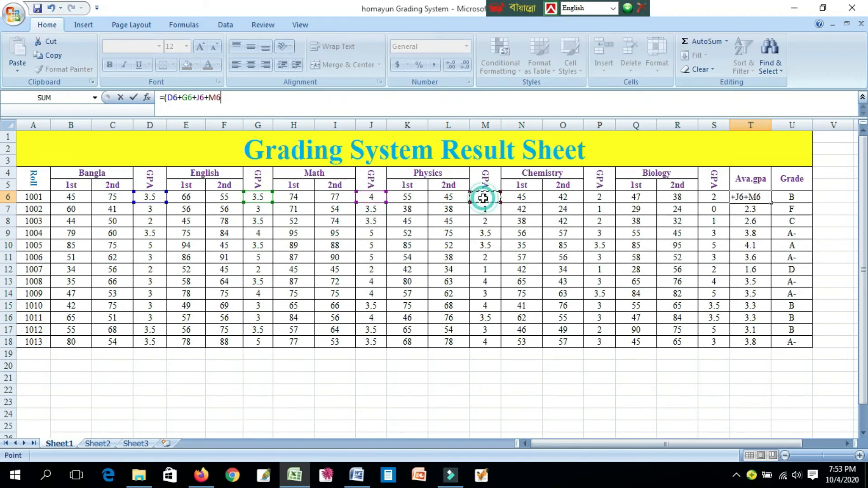
text(+)
click(597, 201)
text())
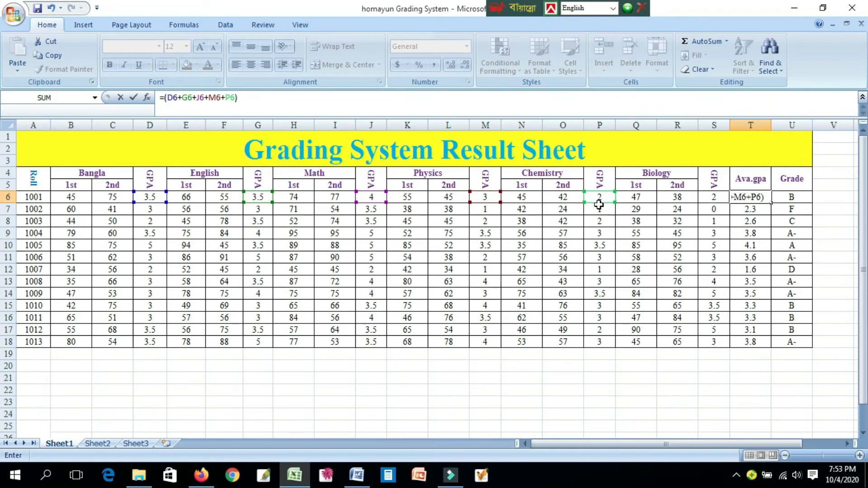
text(/)
text(5)
key(Return)
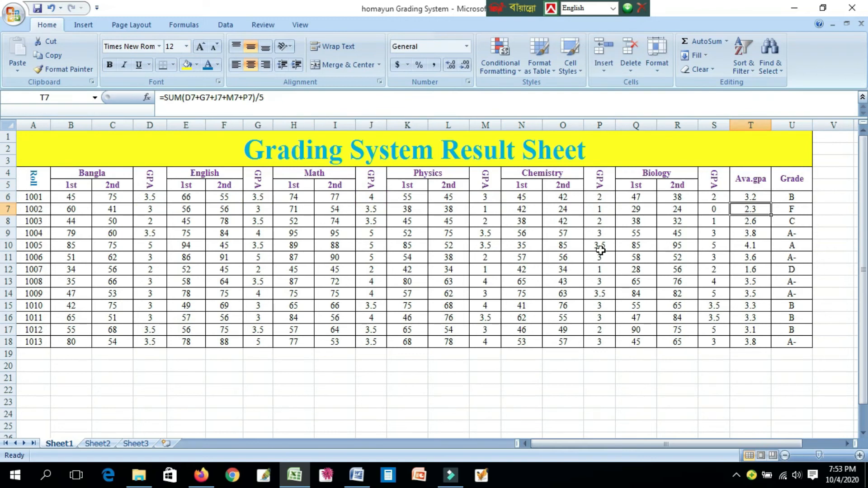
- Fill the average GPA formula from T6 down to T7, then select T6 again
click(750, 198)
drag(770, 203, 761, 219)
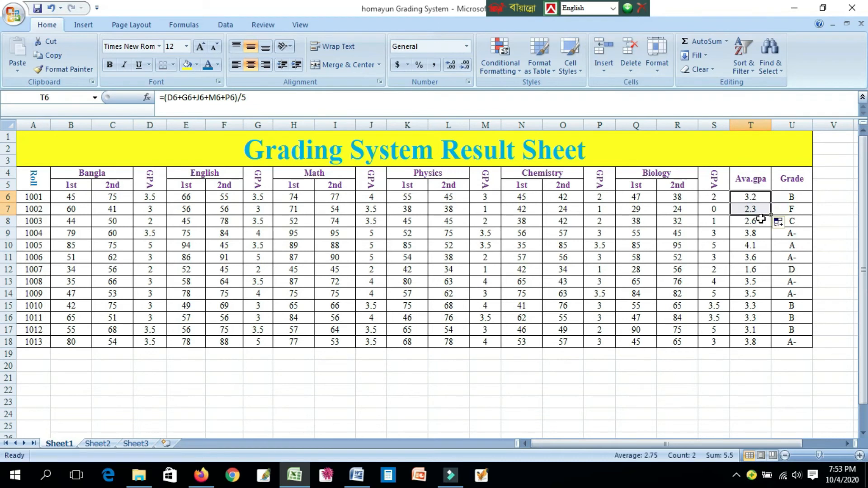
click(833, 215)
click(752, 199)
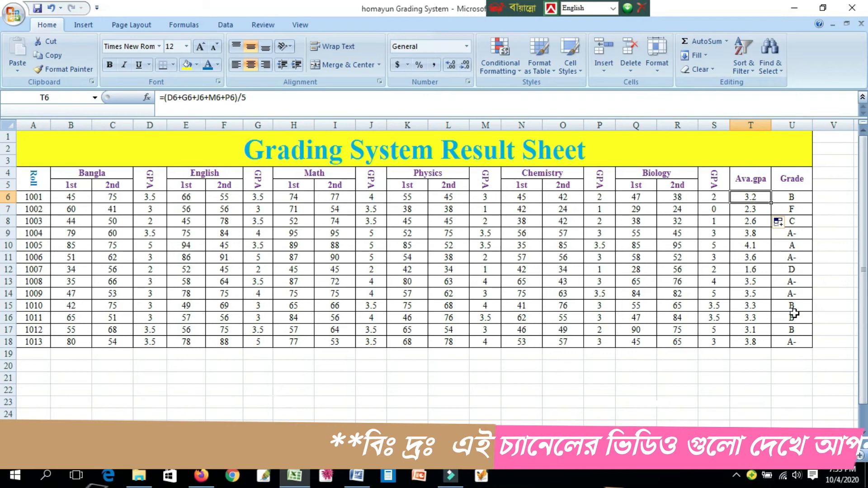
- Examine the Grade formula in U6, covering its OR fail test for totals below 66 and the nested IFs on T6
click(793, 197)
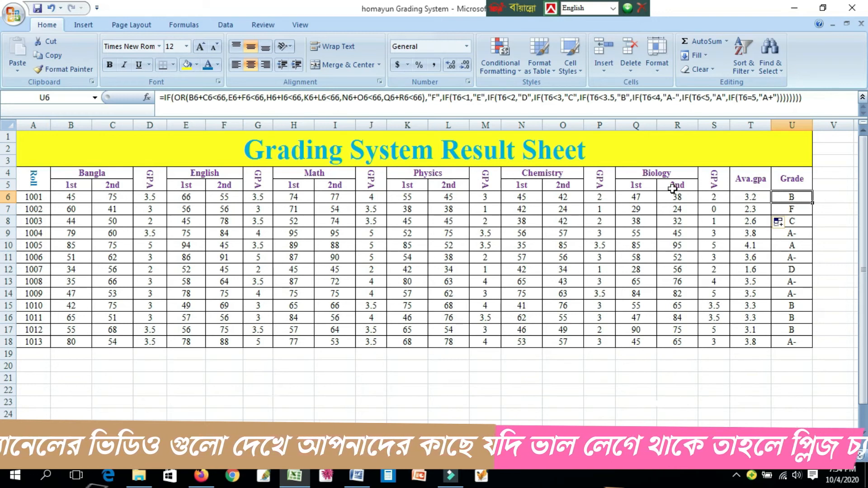
click(164, 98)
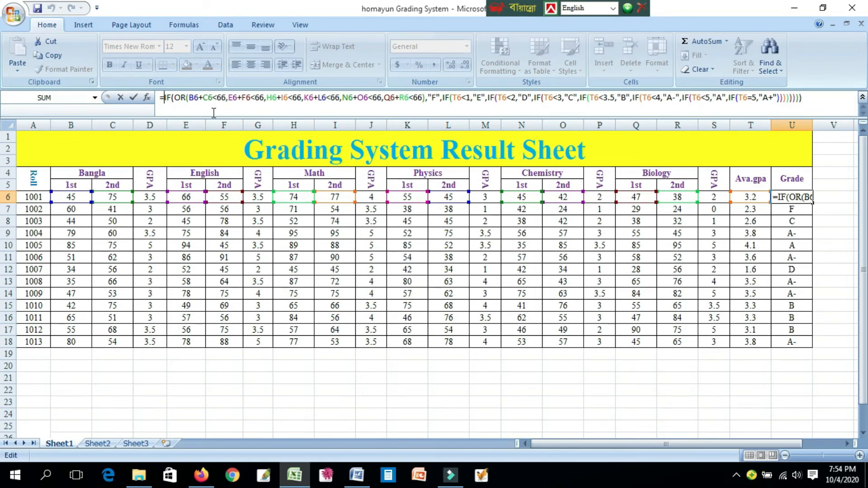
click(186, 100)
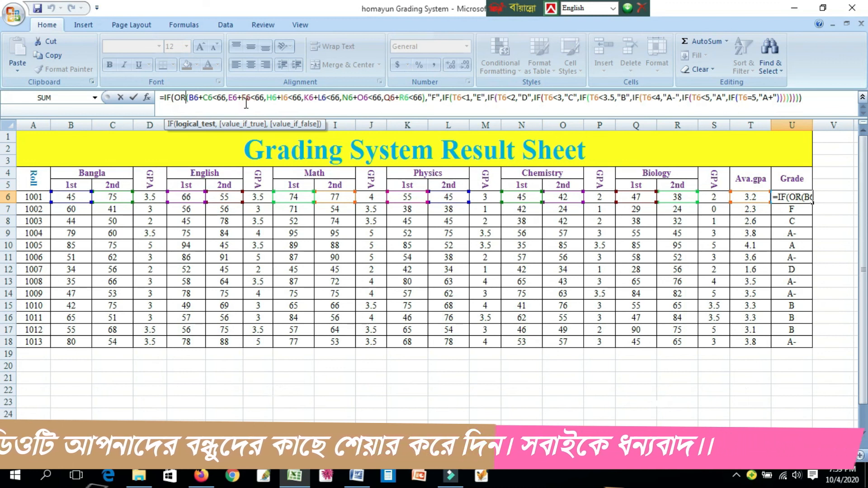
click(807, 99)
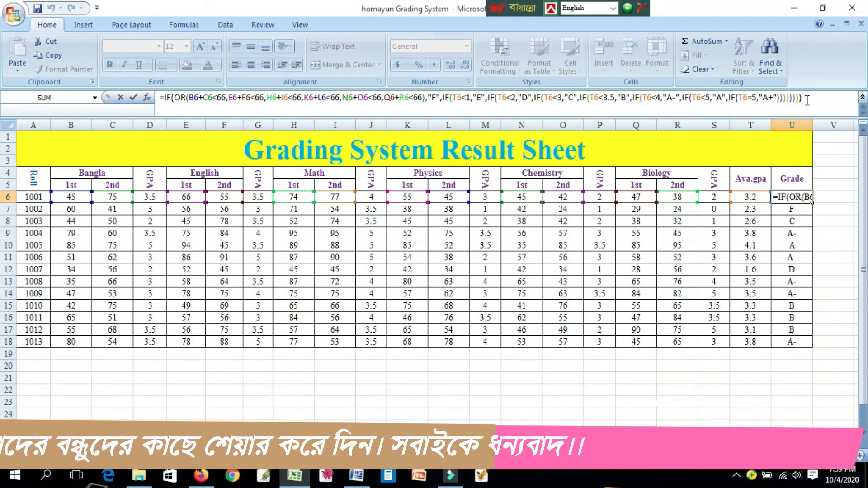
key(Return)
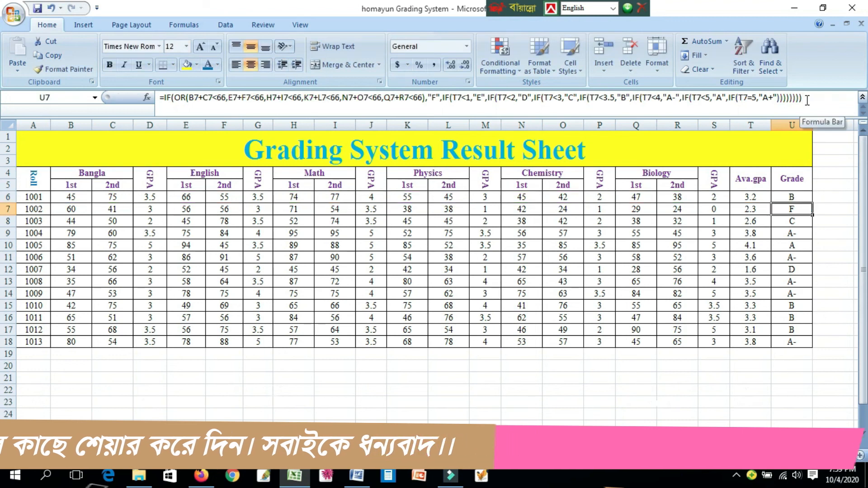
- Fill the Grade formula from U6 down through U18, then select the sheet's title cell
click(797, 197)
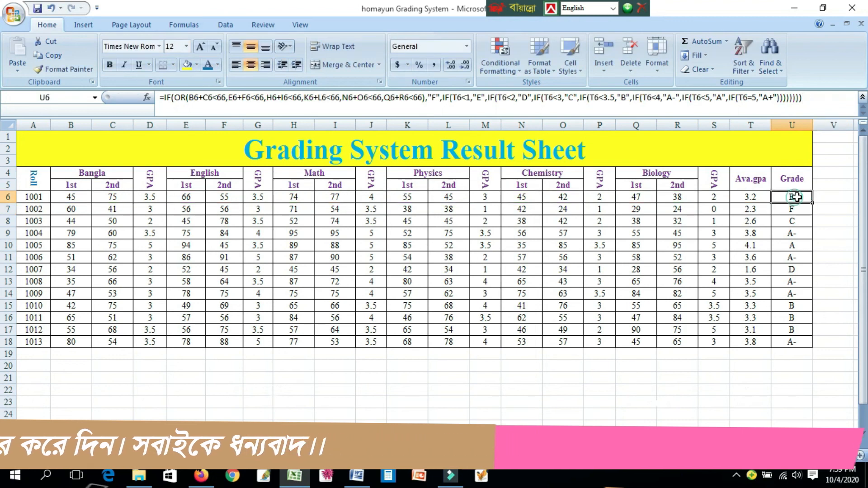
click(807, 218)
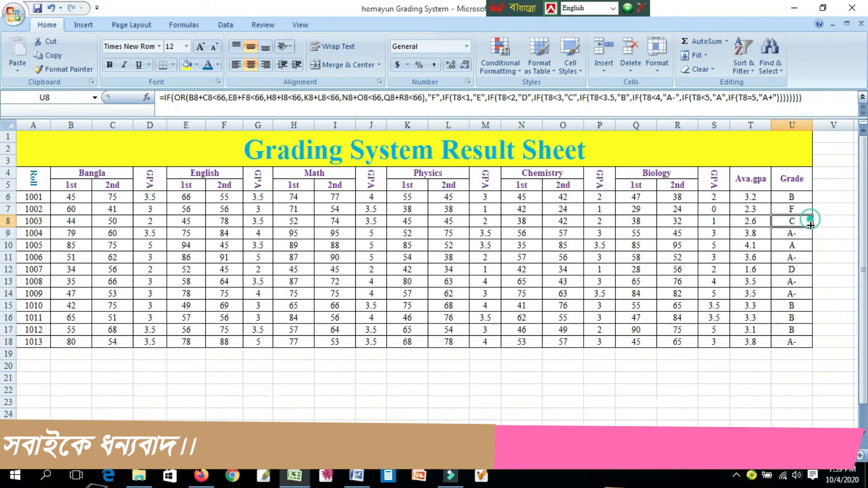
click(803, 198)
drag(812, 203, 811, 347)
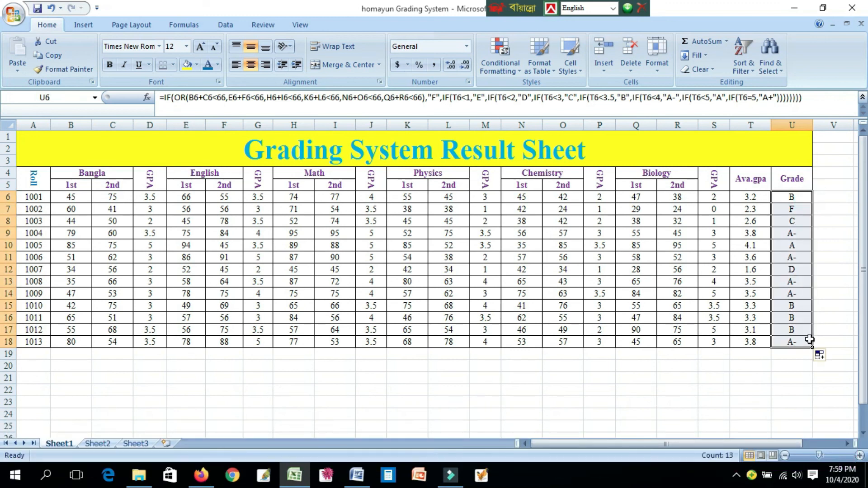
click(838, 183)
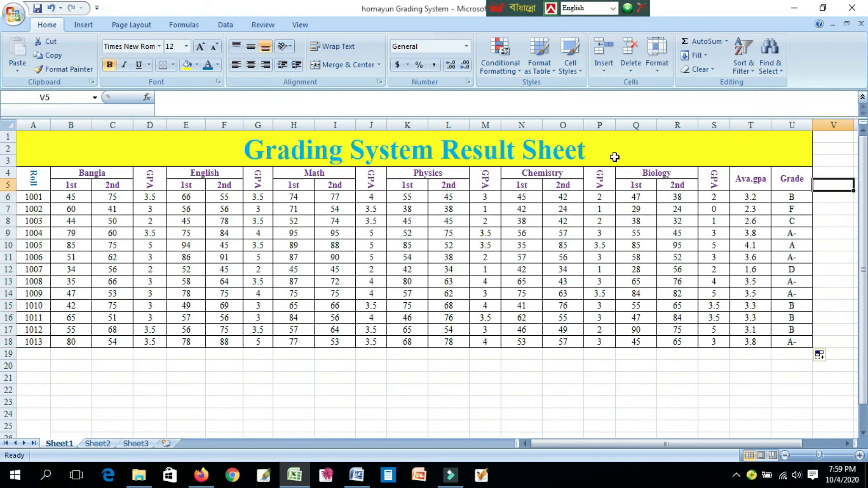
click(659, 142)
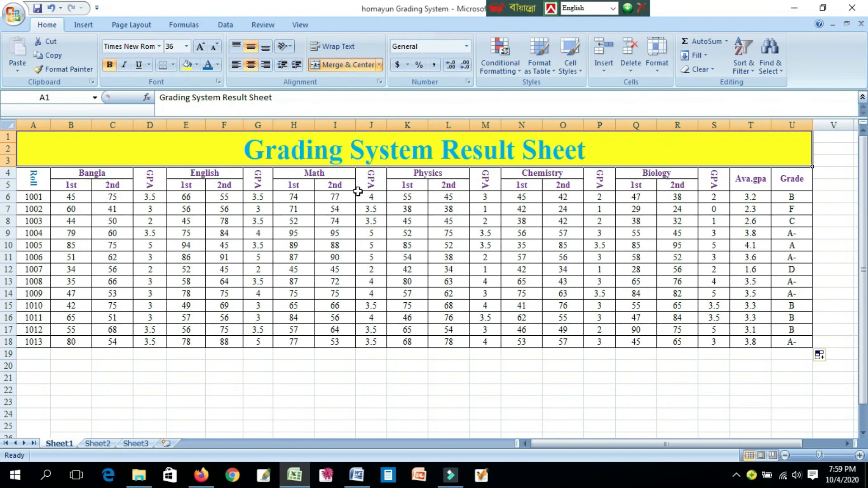